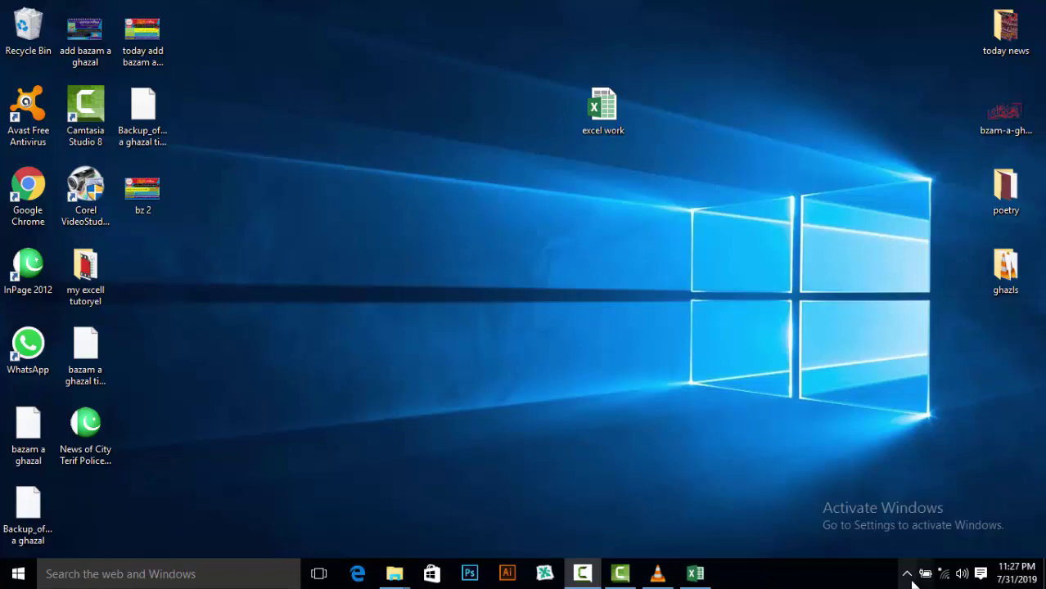
Restore the excel work workbook, open and dismiss the Delete options, then open the Format menu
left_click(695, 574)
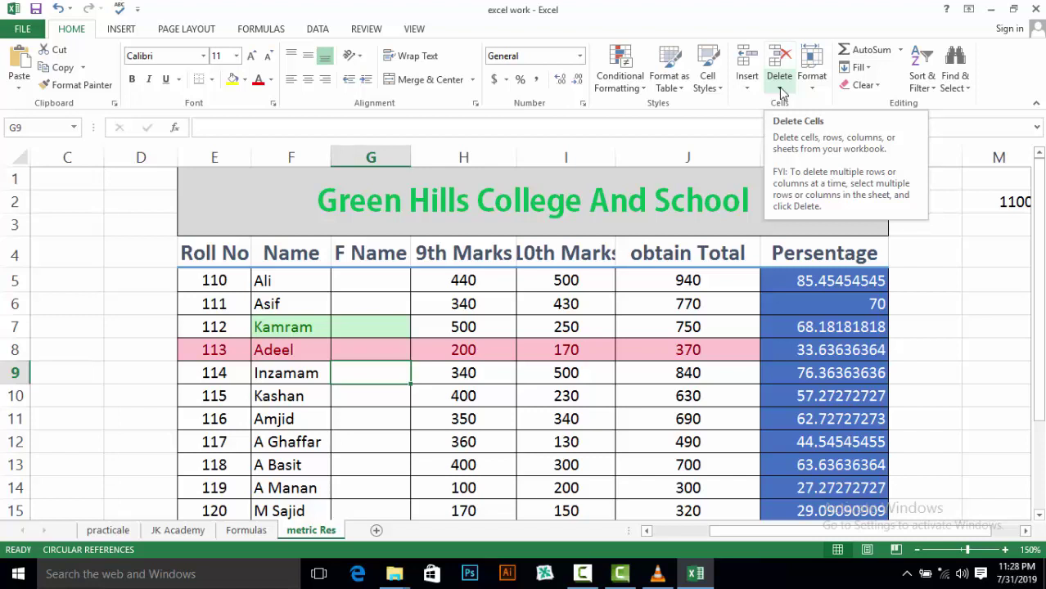
left_click(780, 90)
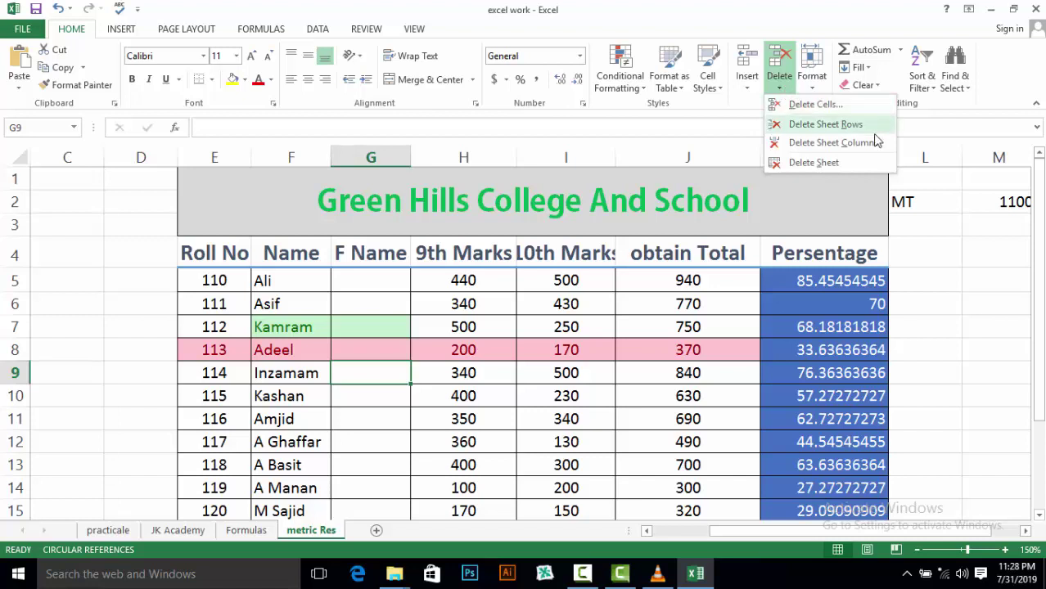
left_click(948, 224)
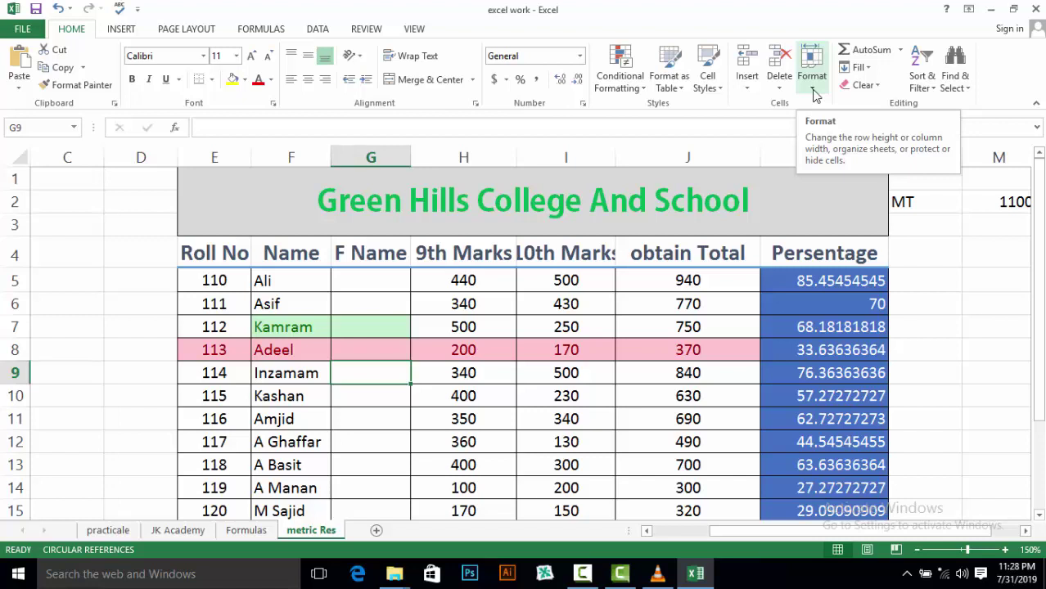
left_click(813, 90)
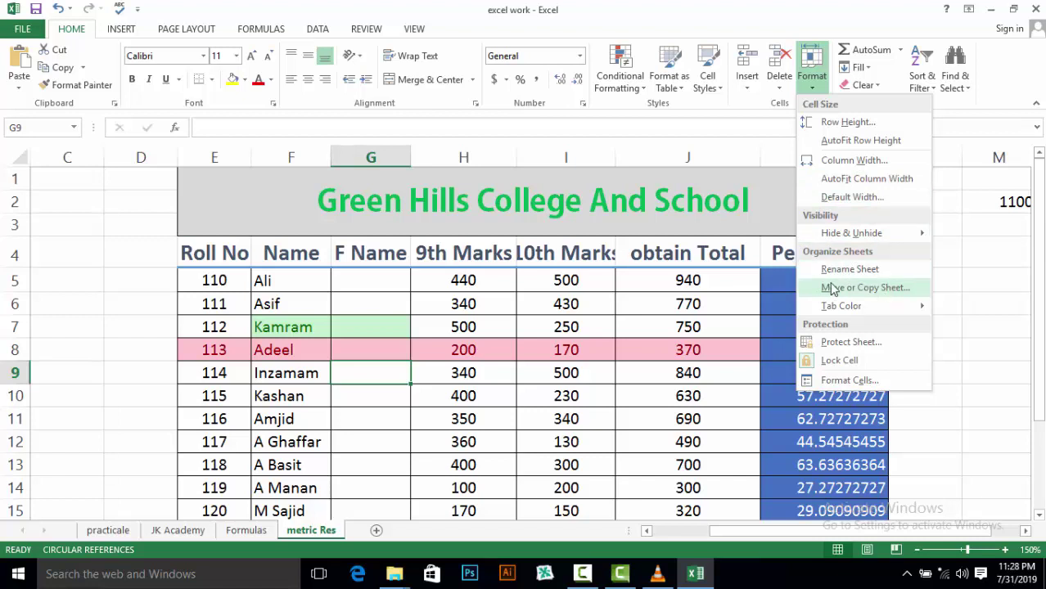
mouse_move(850, 313)
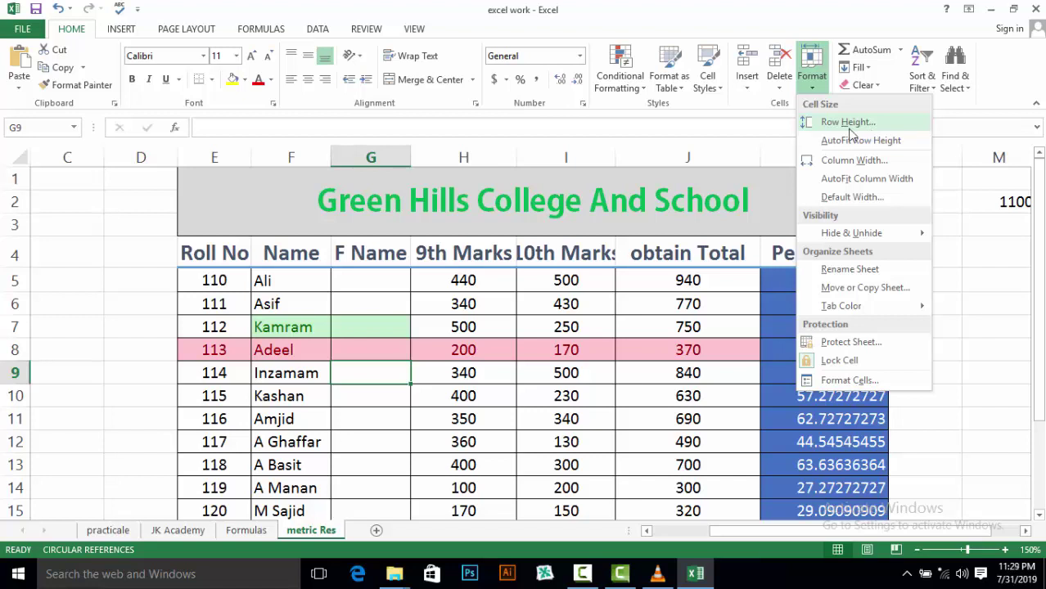
Set row 5's height from 15.75 to 25.75, then undo it to restore the normal height
left_click(187, 285)
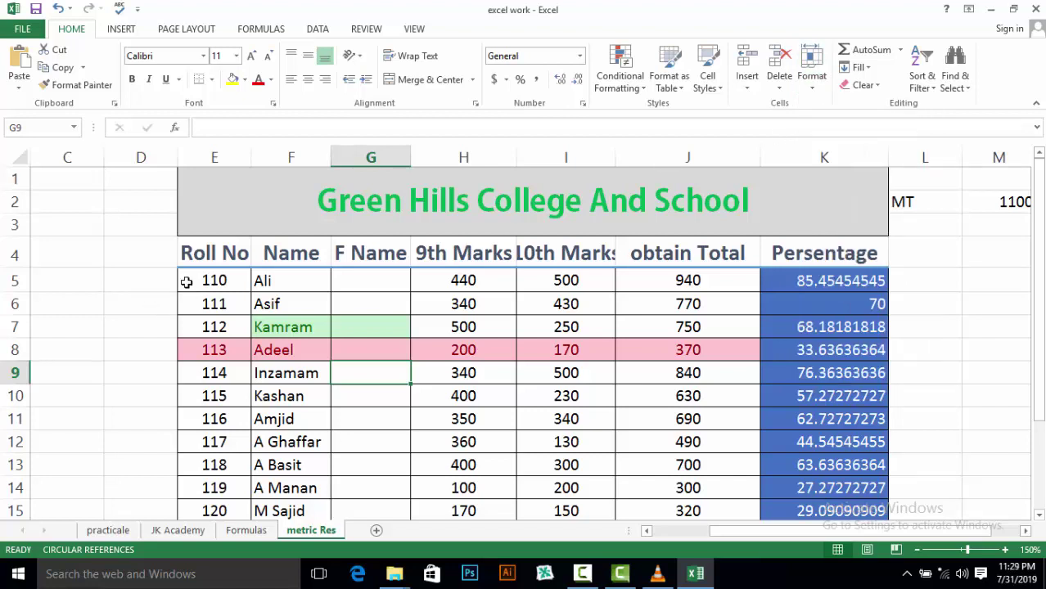
left_click_drag(186, 275, 785, 280)
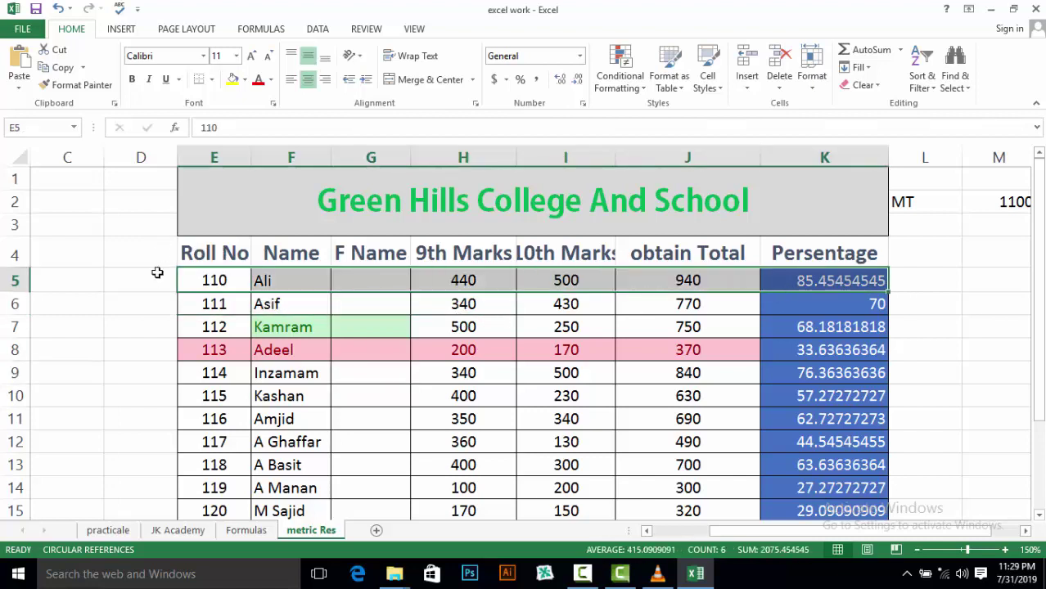
left_click(4, 280)
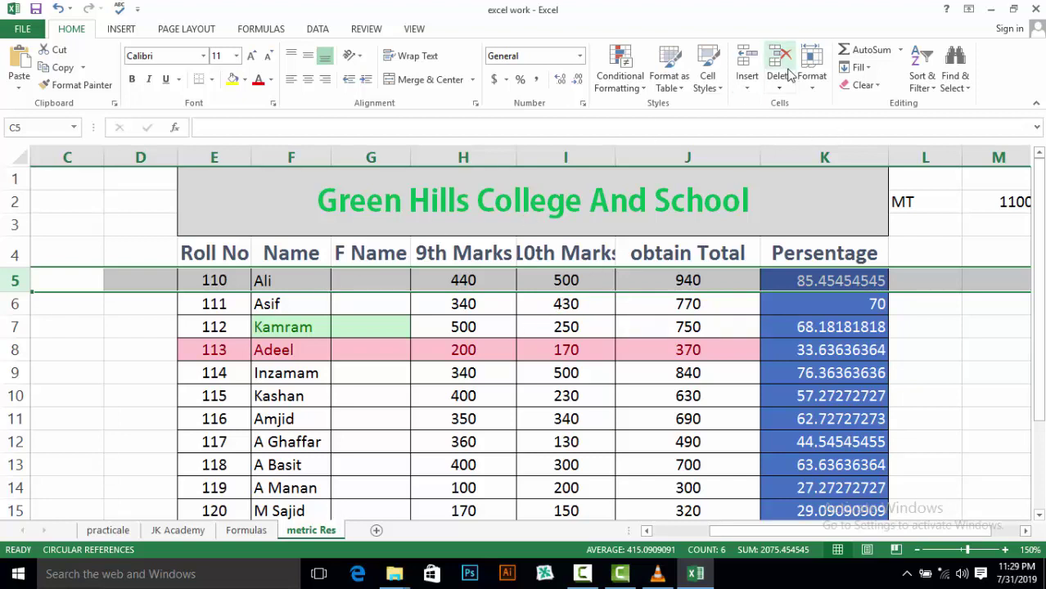
left_click(810, 82)
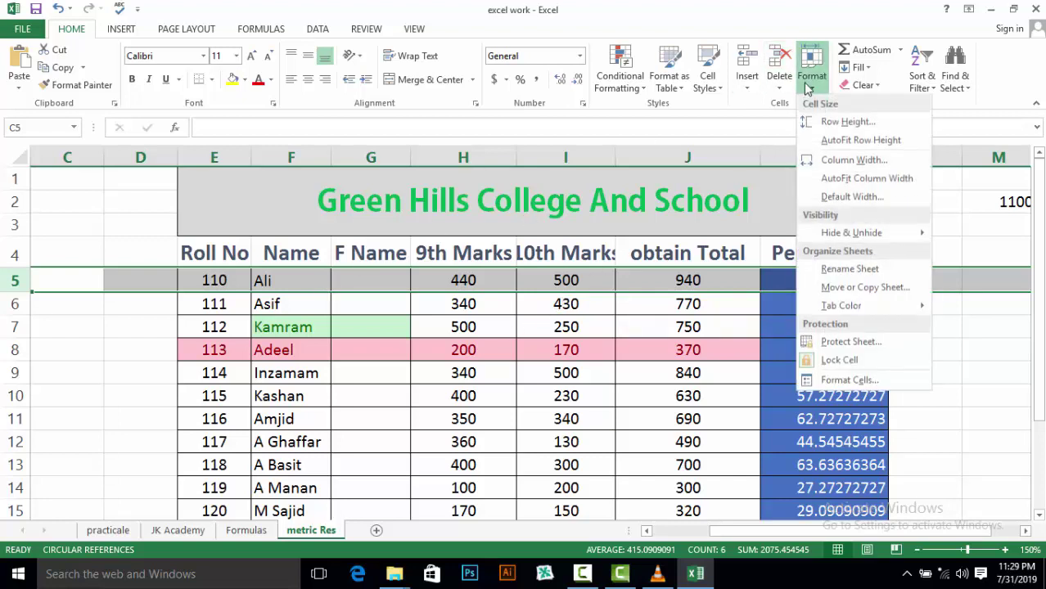
left_click(822, 122)
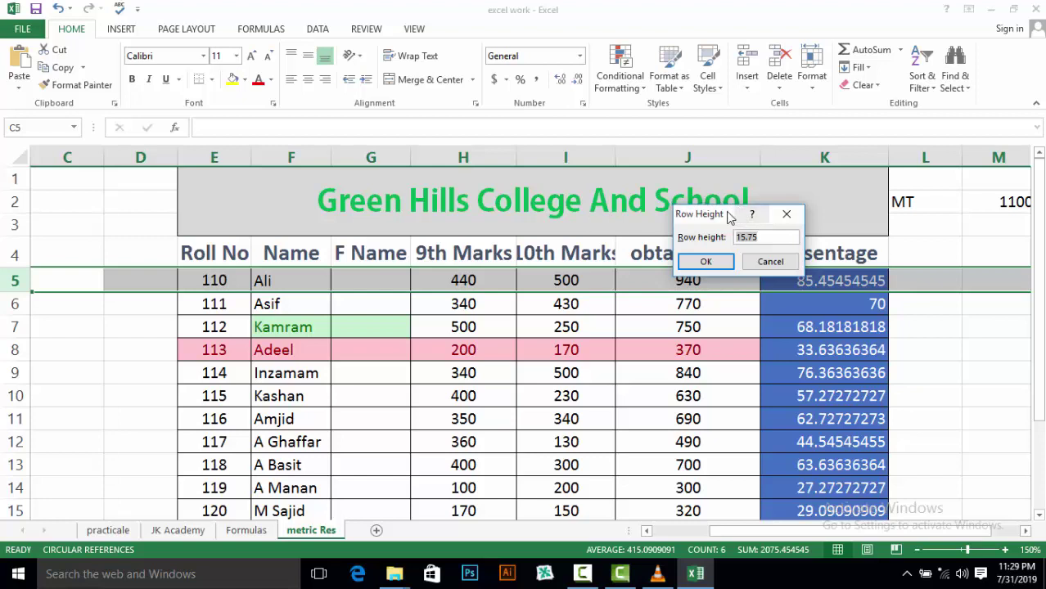
left_click_drag(731, 217, 507, 224)
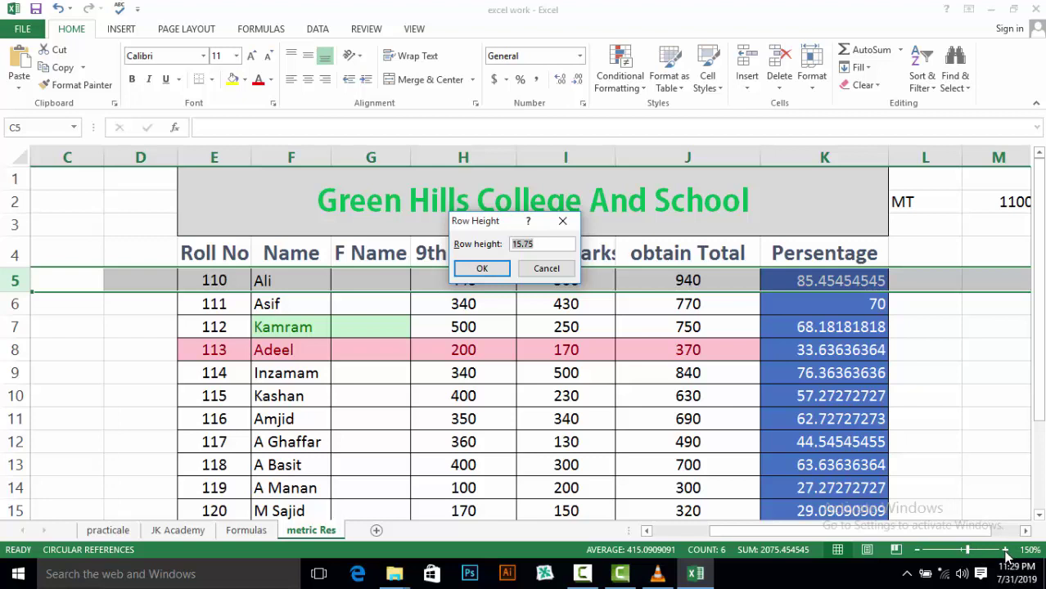
left_click(524, 246)
key("Delete")
type("2")
left_click(486, 269)
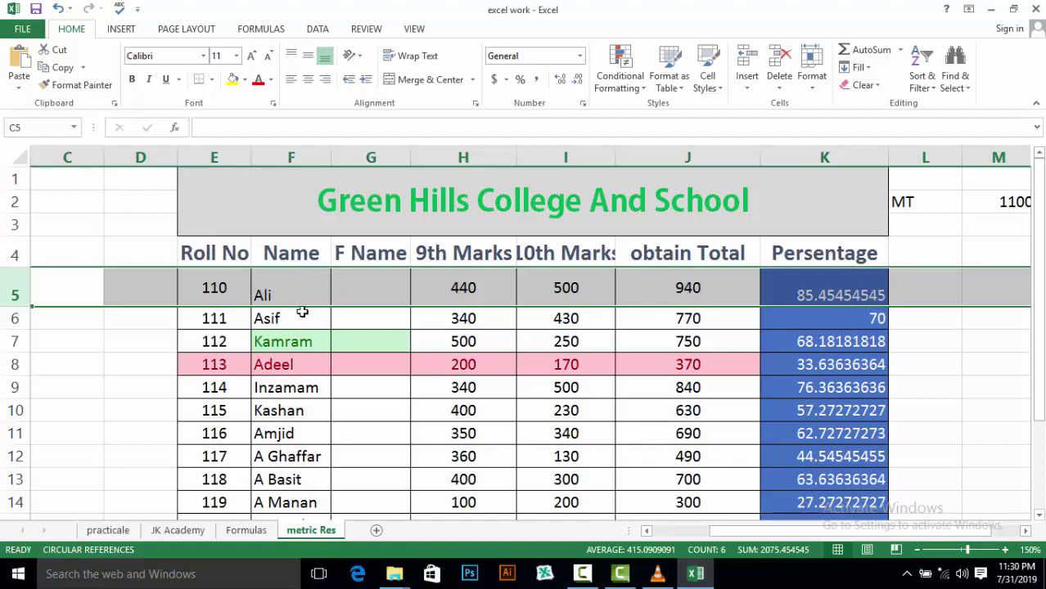
key("ctrl+z")
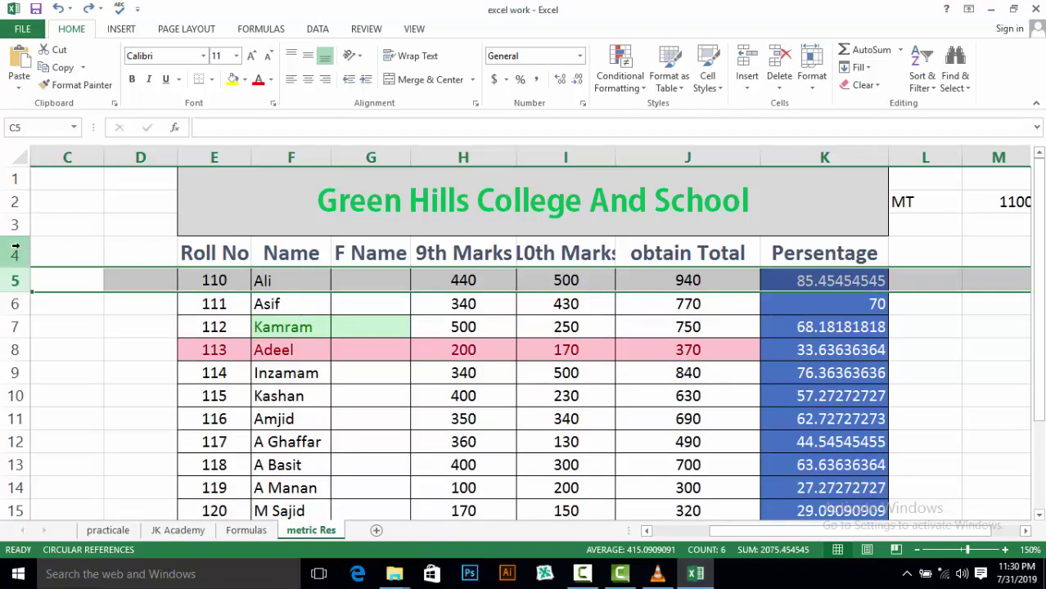
Give header row 4 a taller height than its 20.25 via Row Height
left_click(16, 250)
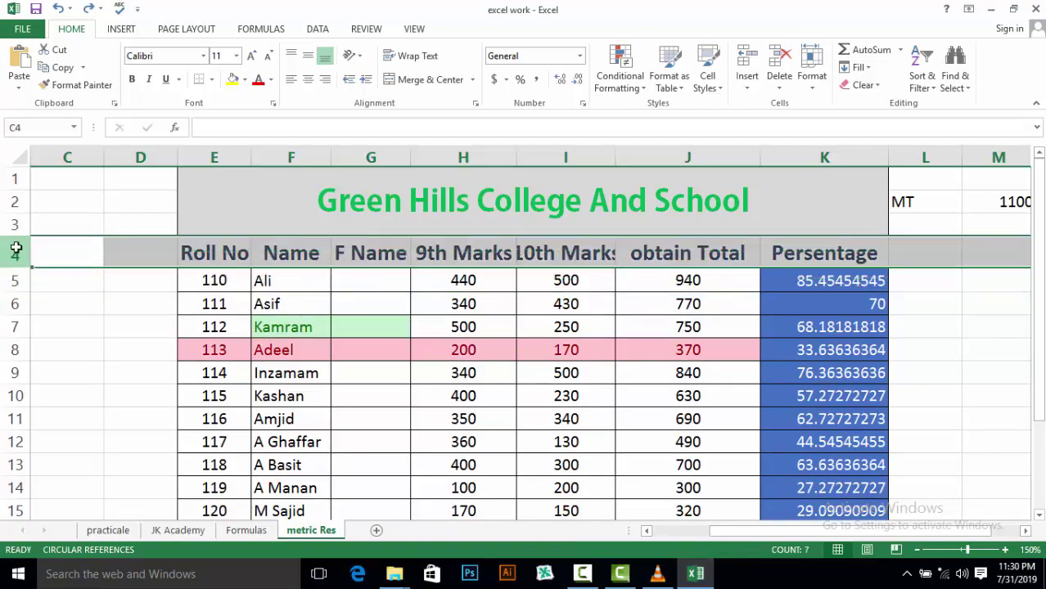
left_click(813, 79)
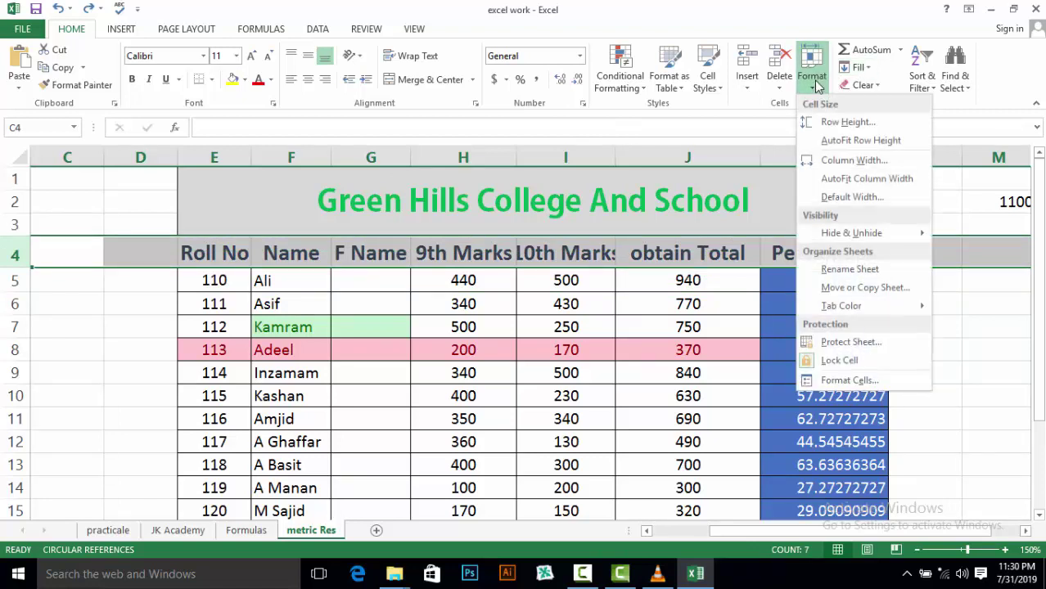
left_click(828, 123)
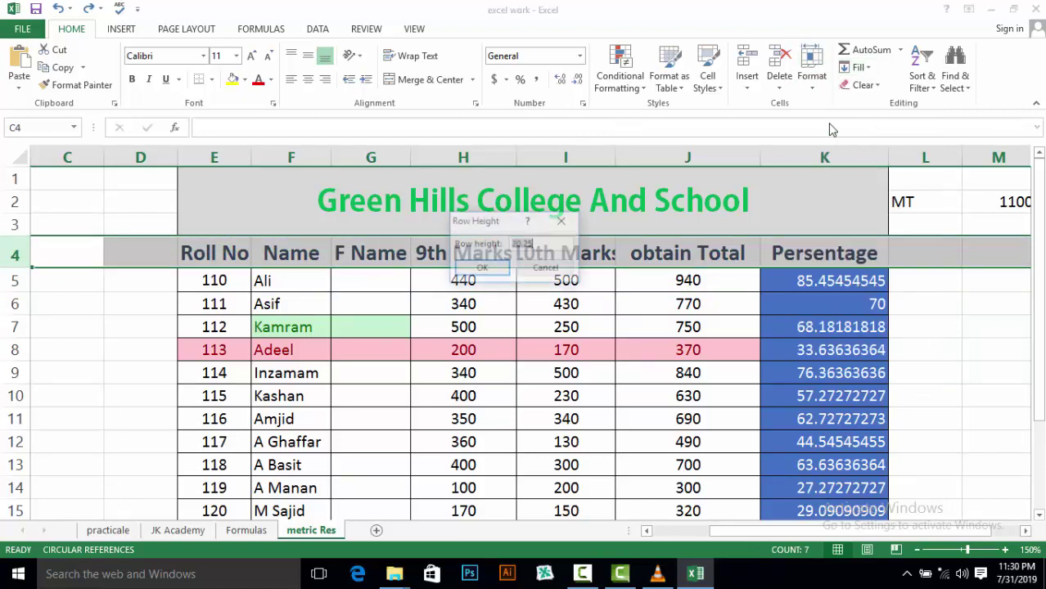
left_click(514, 244)
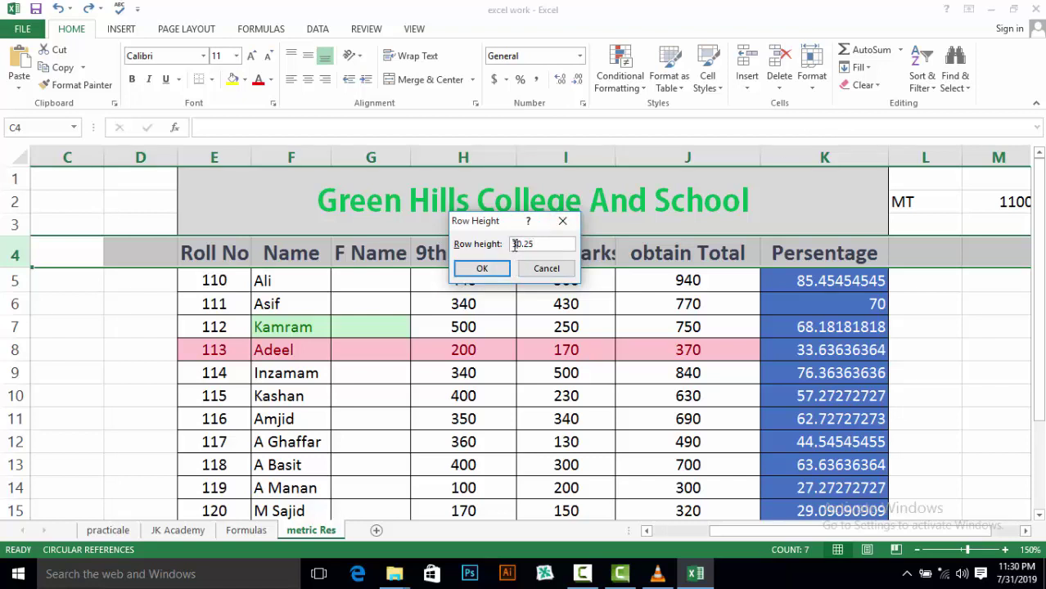
left_click(480, 268)
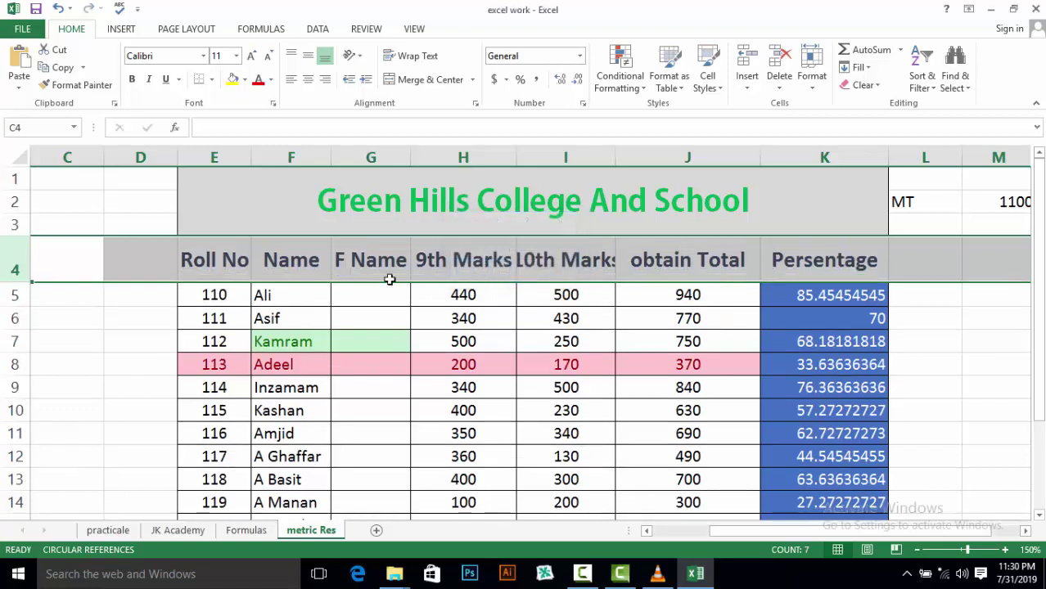
Open and close the Format menu, select the 110 text in E5, then reselect row 4
left_click(931, 361)
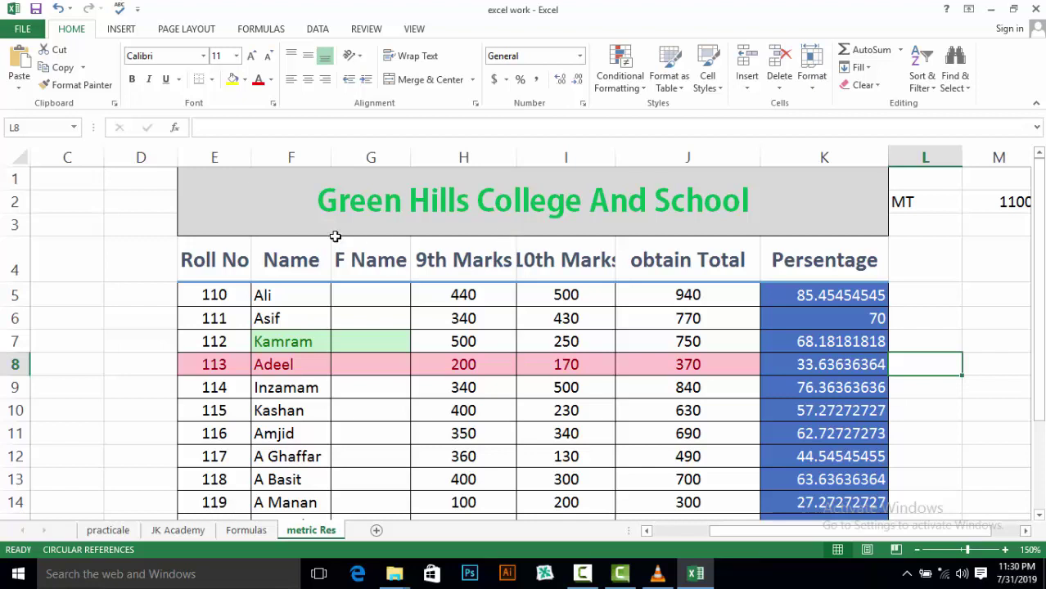
left_click(803, 87)
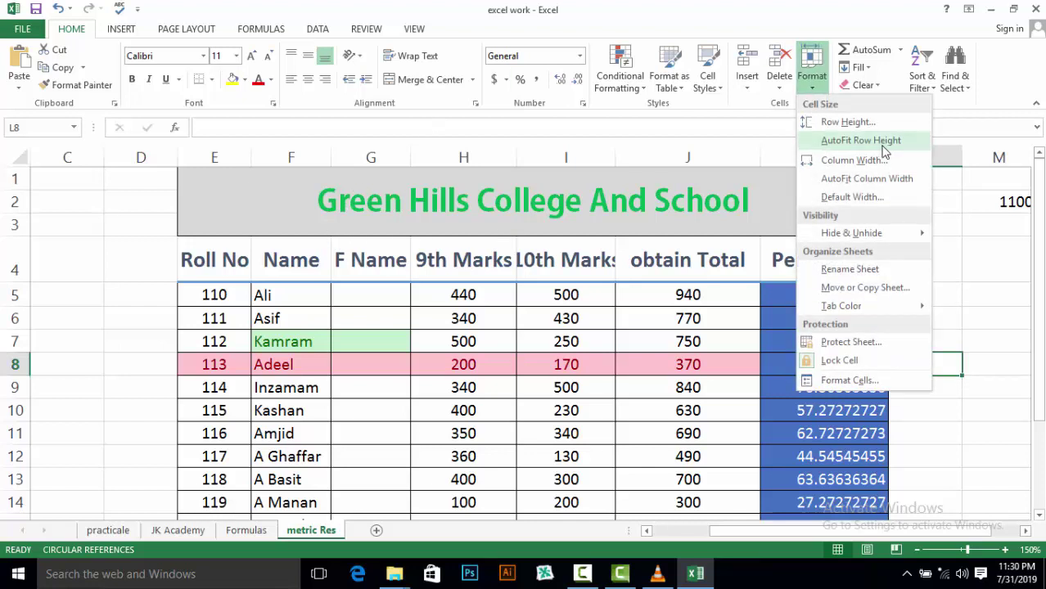
mouse_move(868, 233)
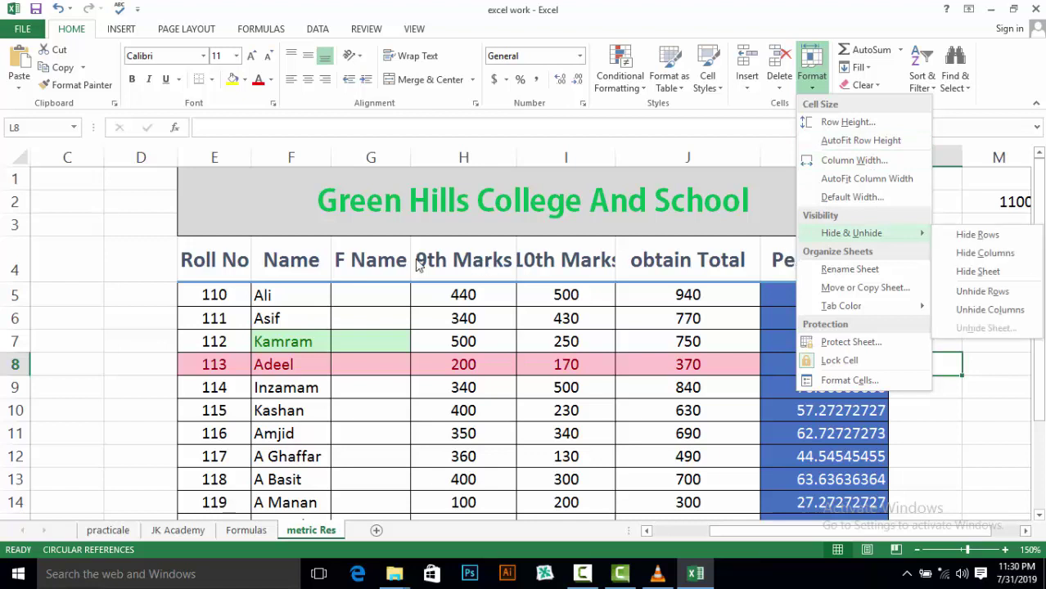
left_click(228, 299)
left_click(228, 299)
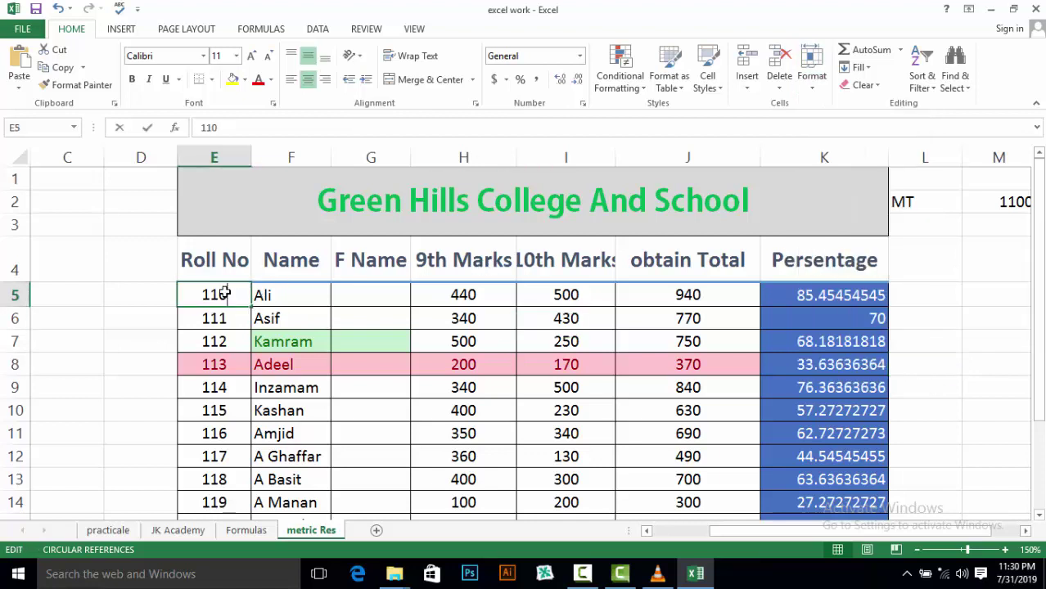
double_click(228, 297)
left_click_drag(227, 297, 203, 297)
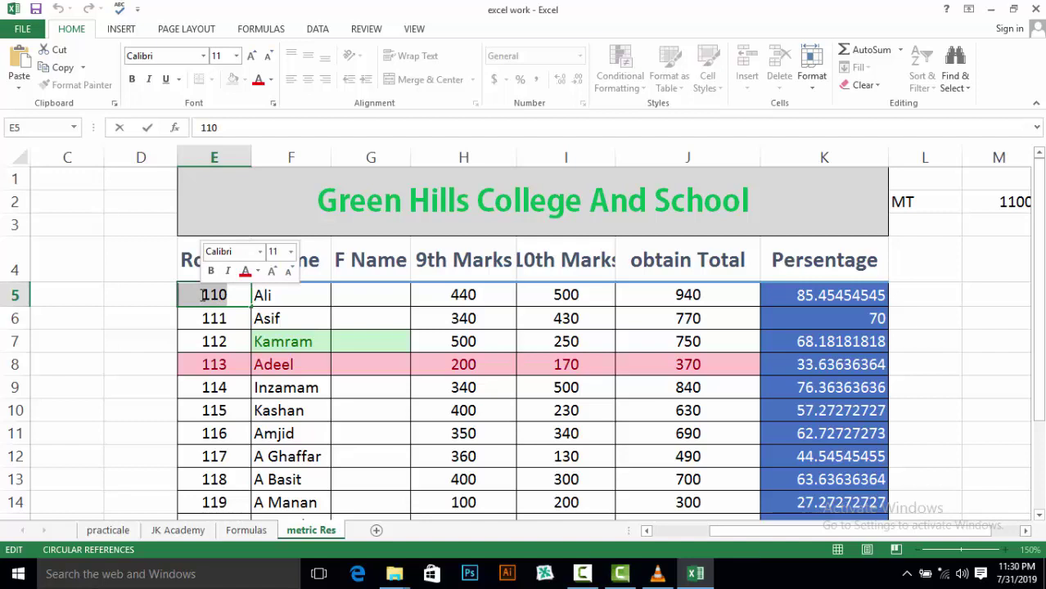
left_click(18, 249)
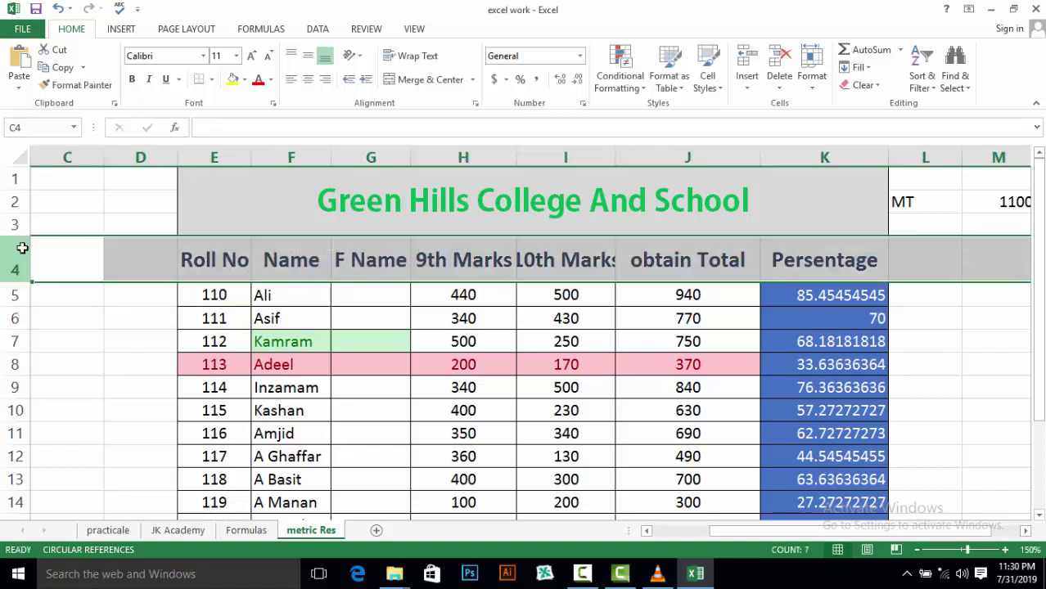
AutoFit header row 4's height to its headings and show the Format options again
left_click(812, 80)
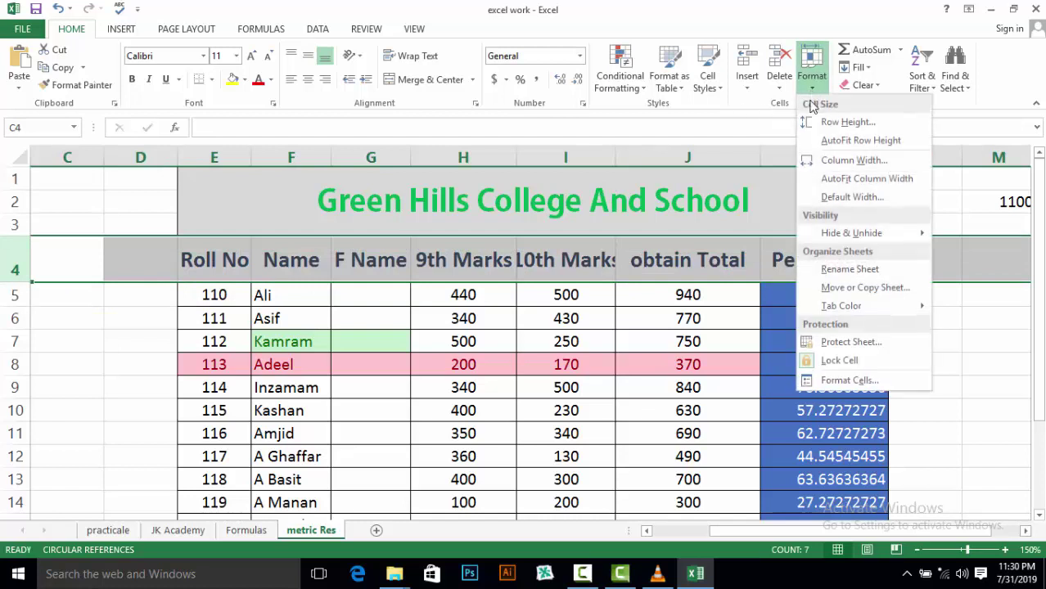
left_click(818, 141)
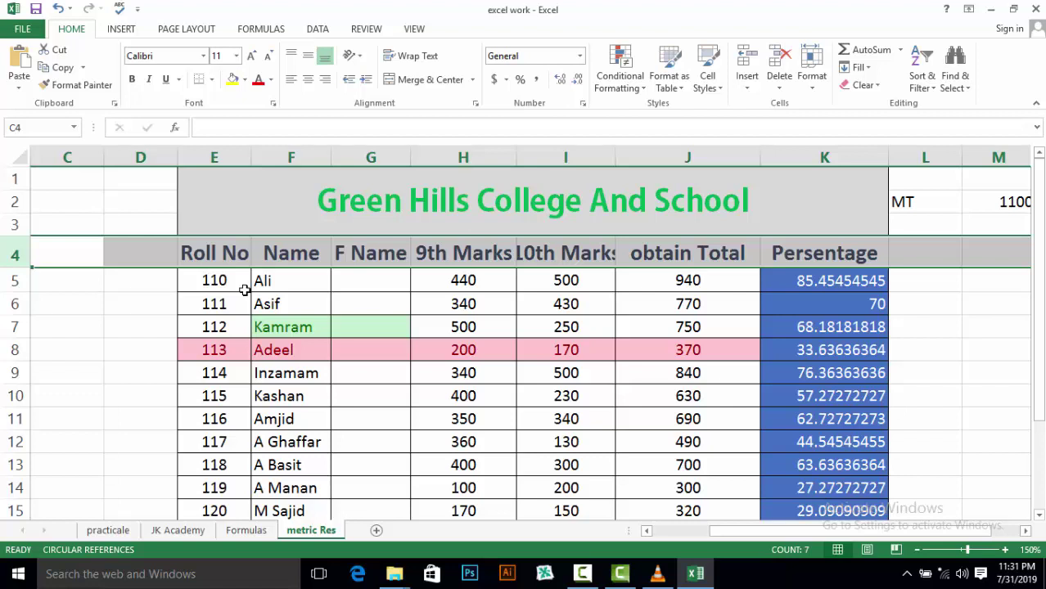
left_click(813, 82)
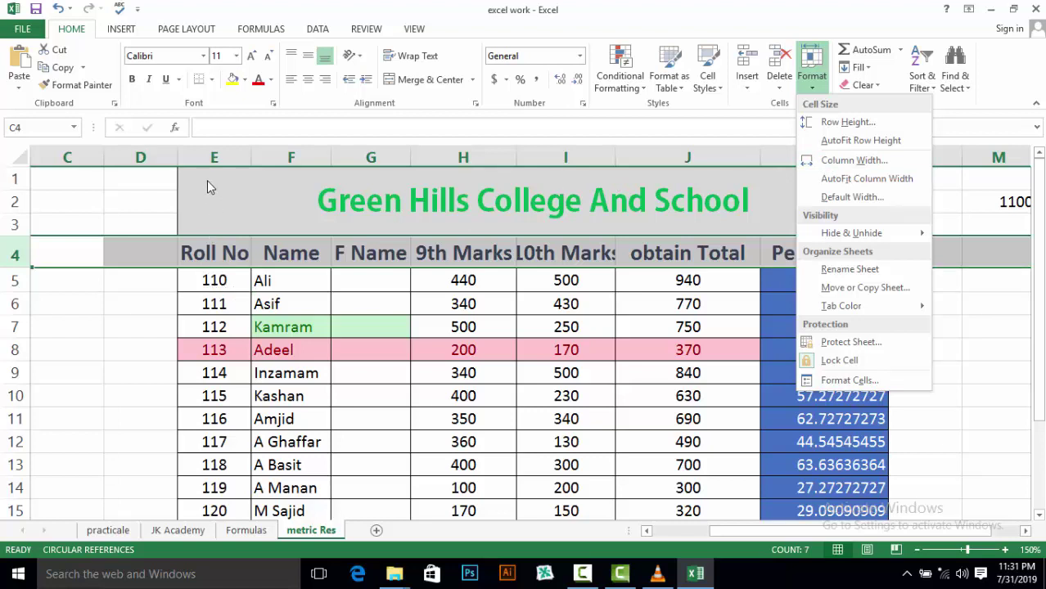
Select the Name column F and change its width from 9.14 to 19.14
left_click(195, 155)
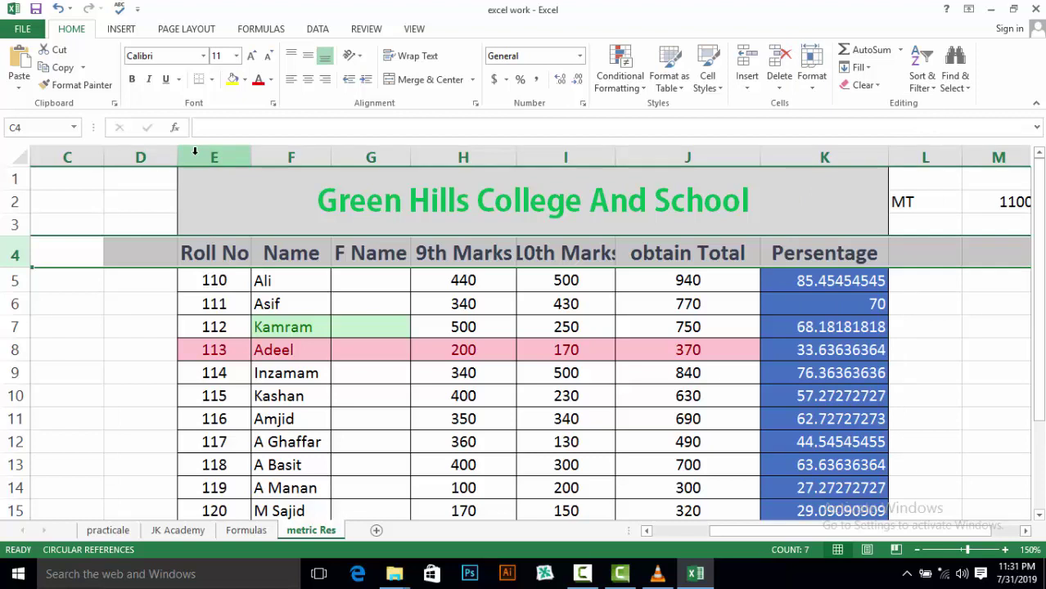
left_click(195, 154)
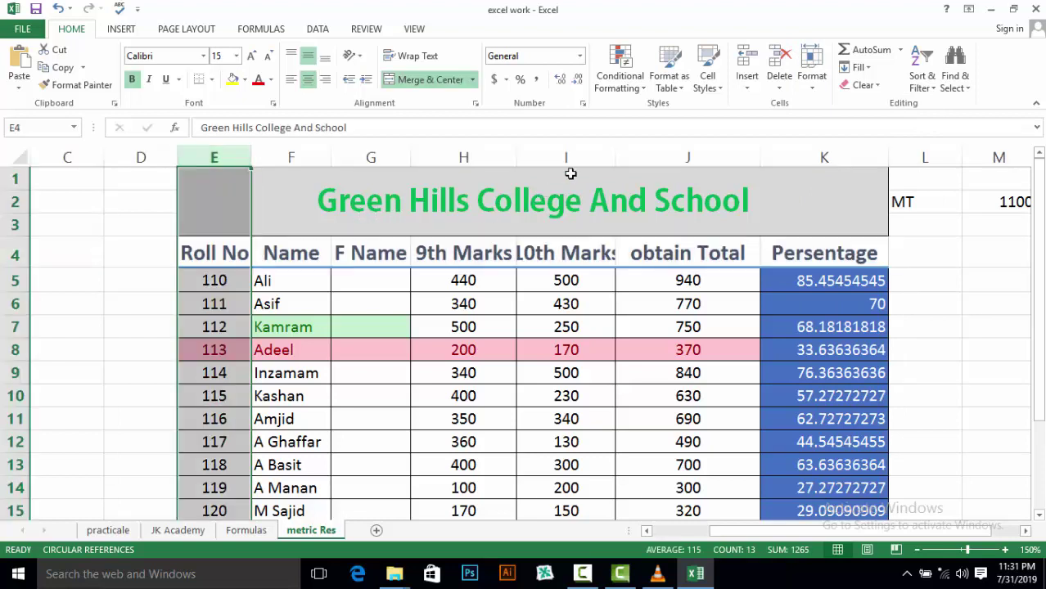
left_click(551, 157)
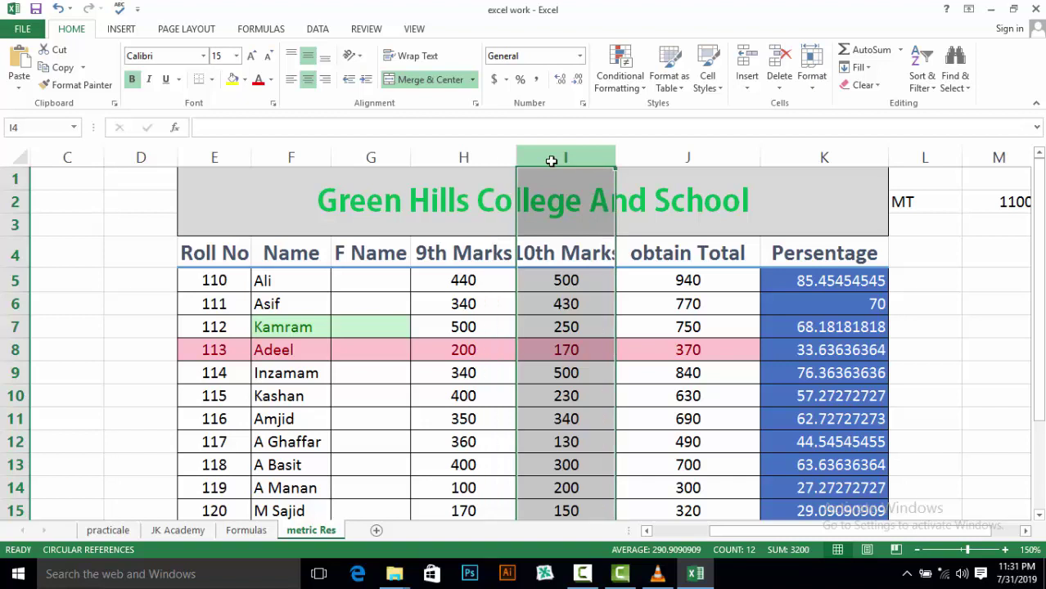
left_click(280, 158)
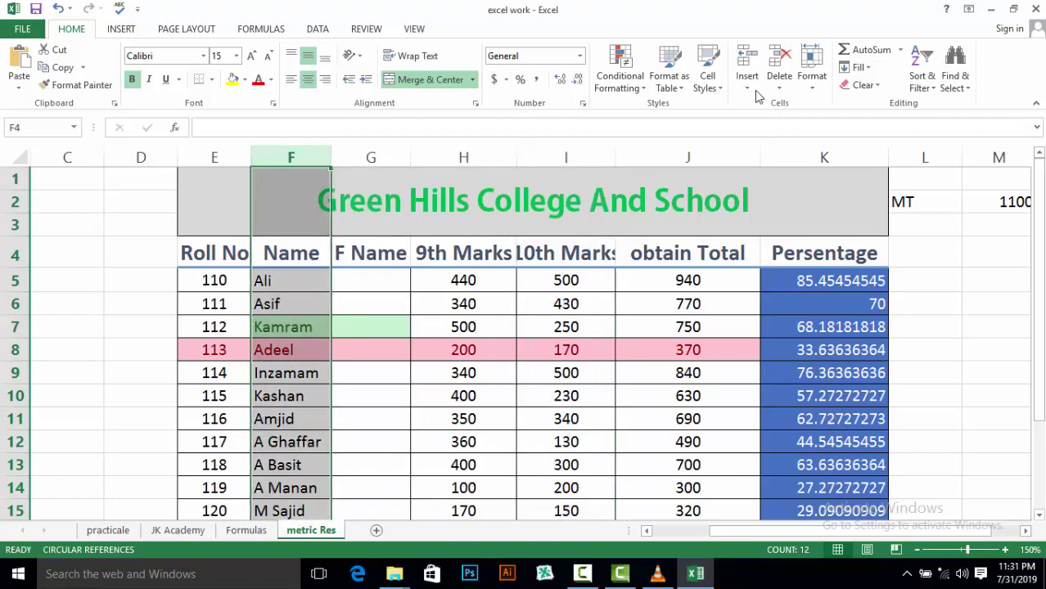
left_click(823, 93)
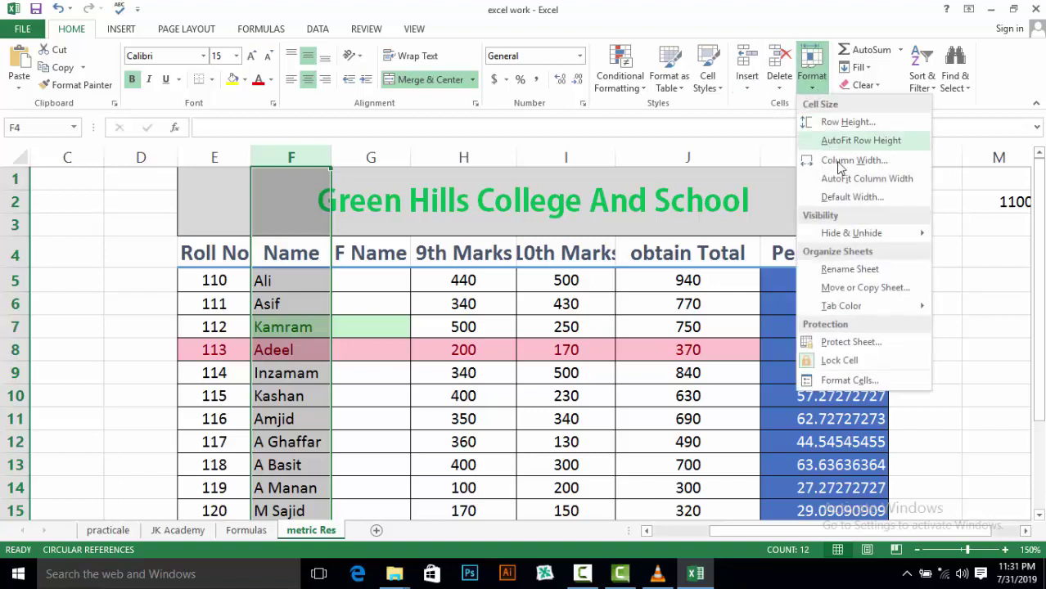
left_click(838, 163)
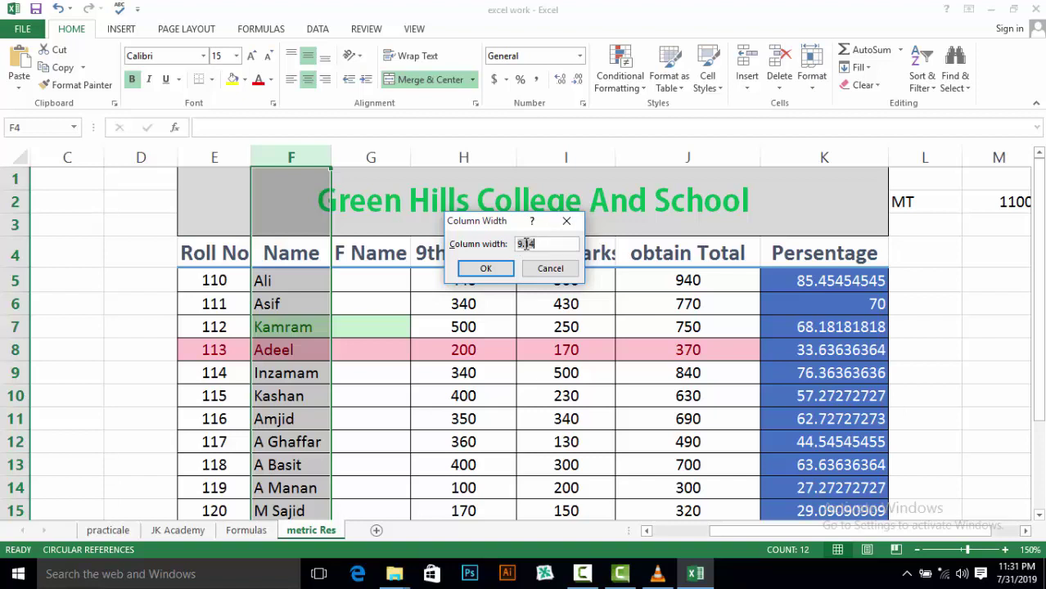
left_click(519, 244)
type("1")
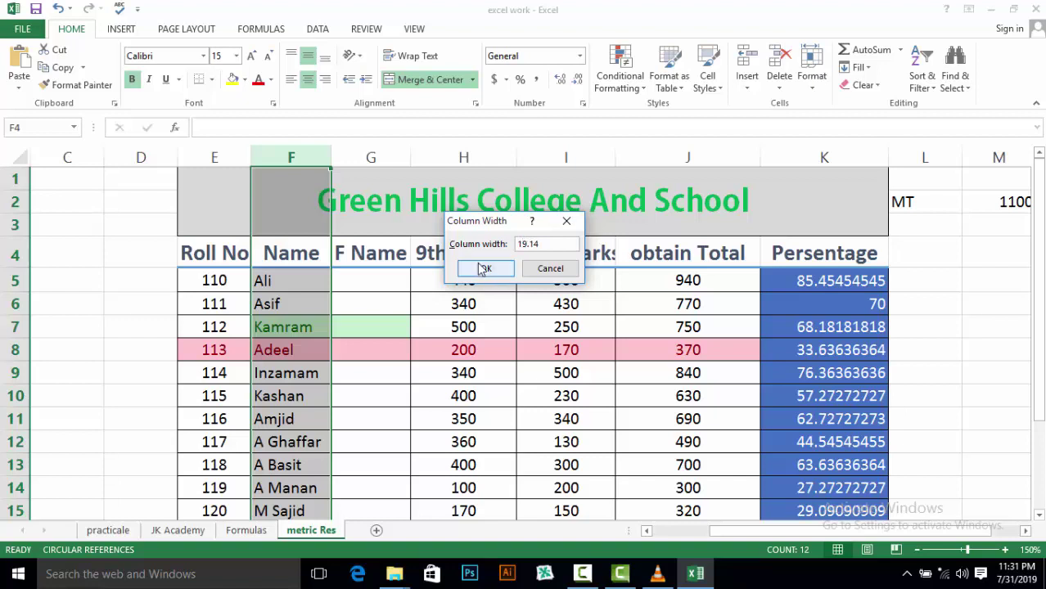
left_click(482, 268)
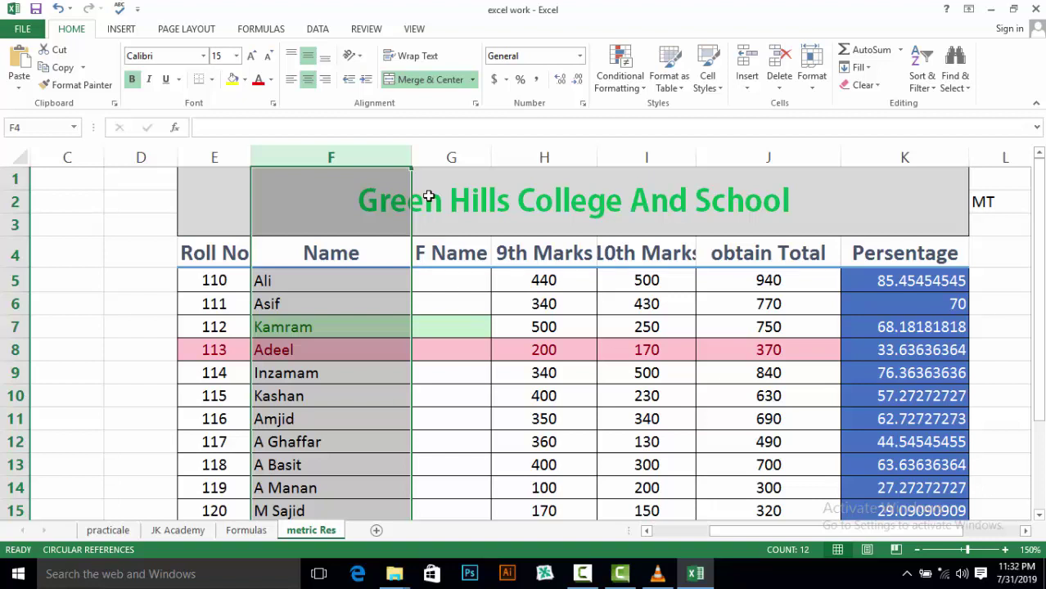
left_click(813, 82)
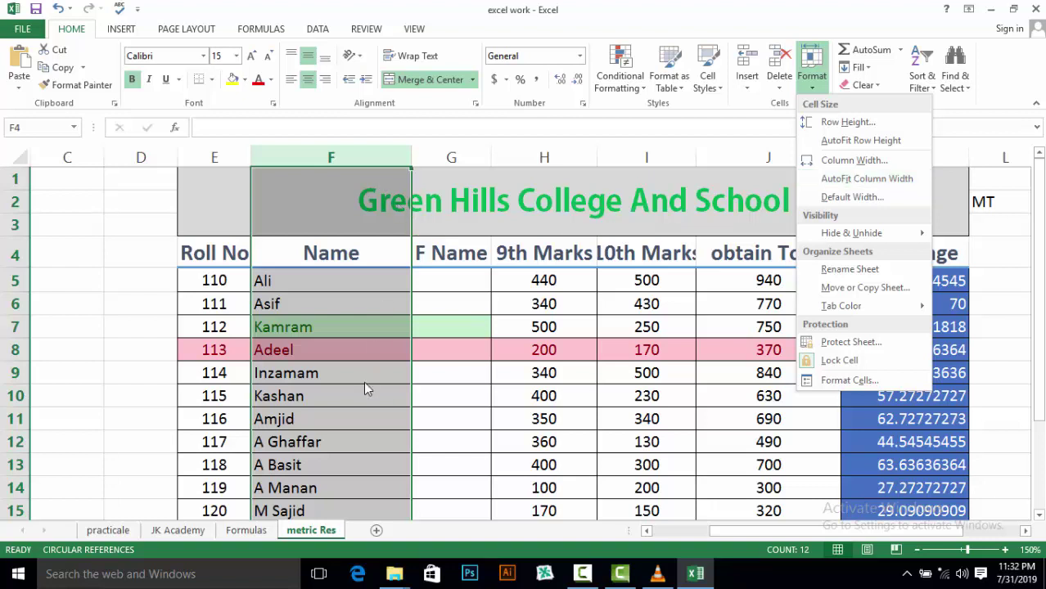
AutoFit column F's width to the student names, then show the Format options again
left_click(826, 182)
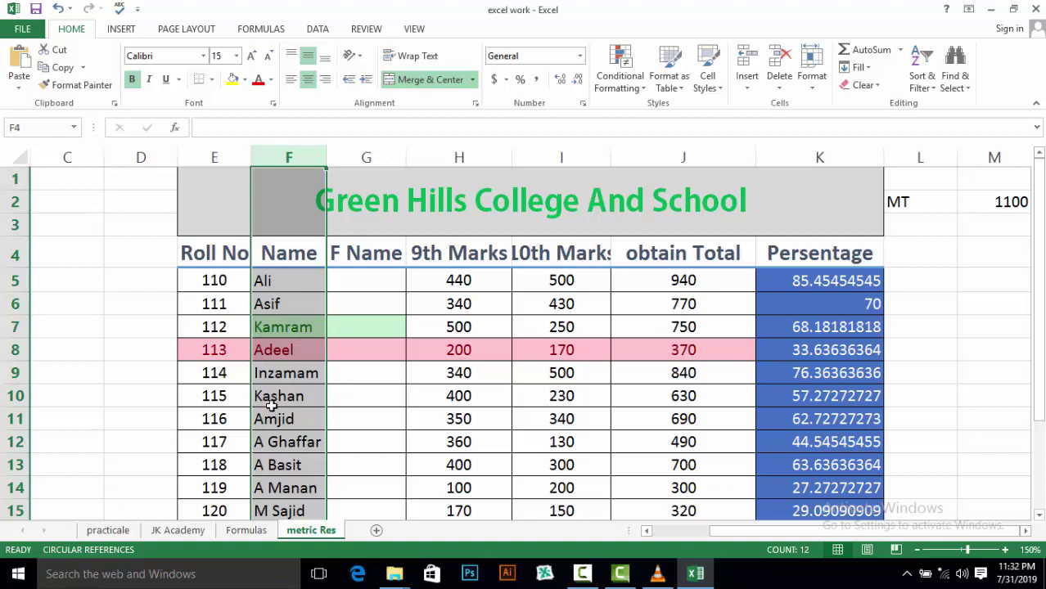
left_click(816, 91)
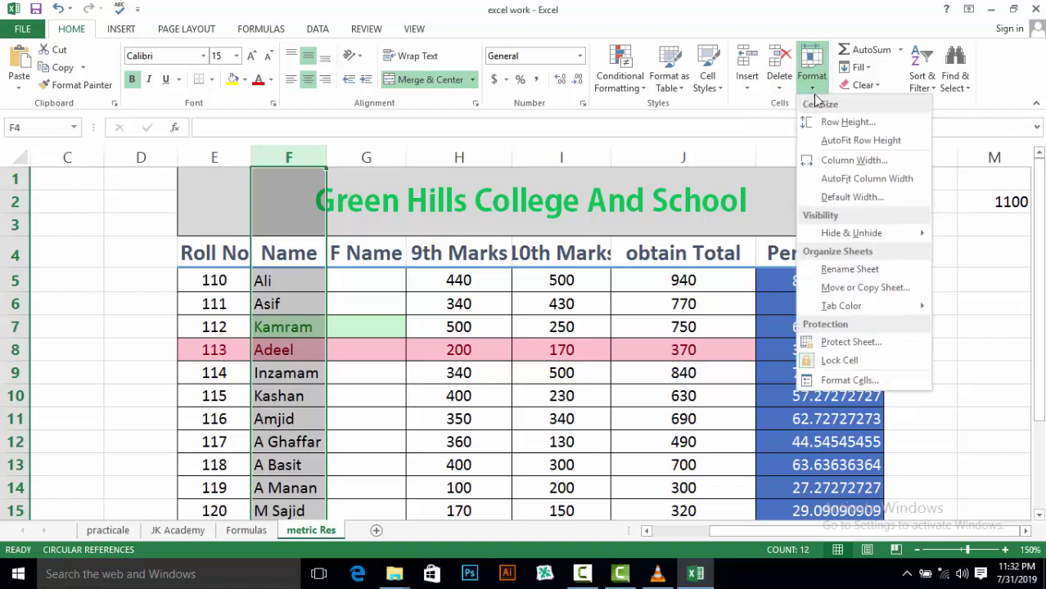
left_click(835, 198)
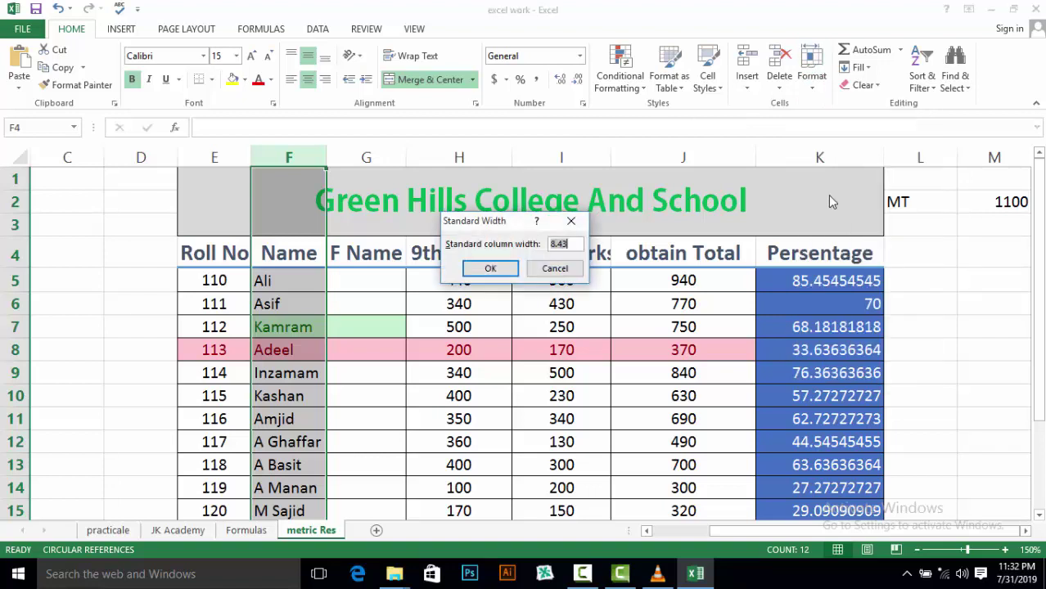
left_click(552, 243)
type("1")
left_click(490, 270)
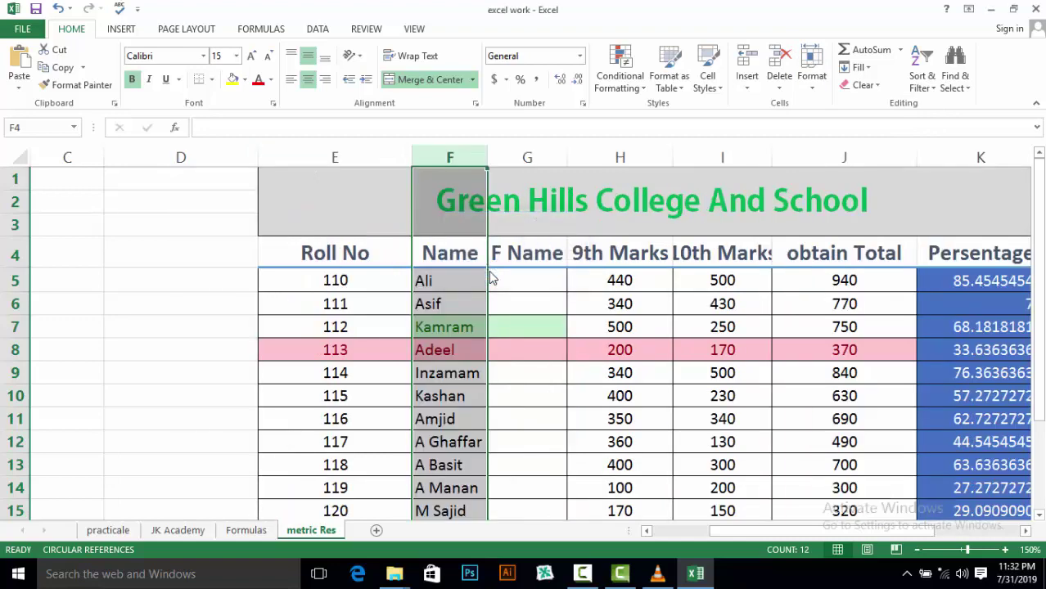
key("ctrl+z")
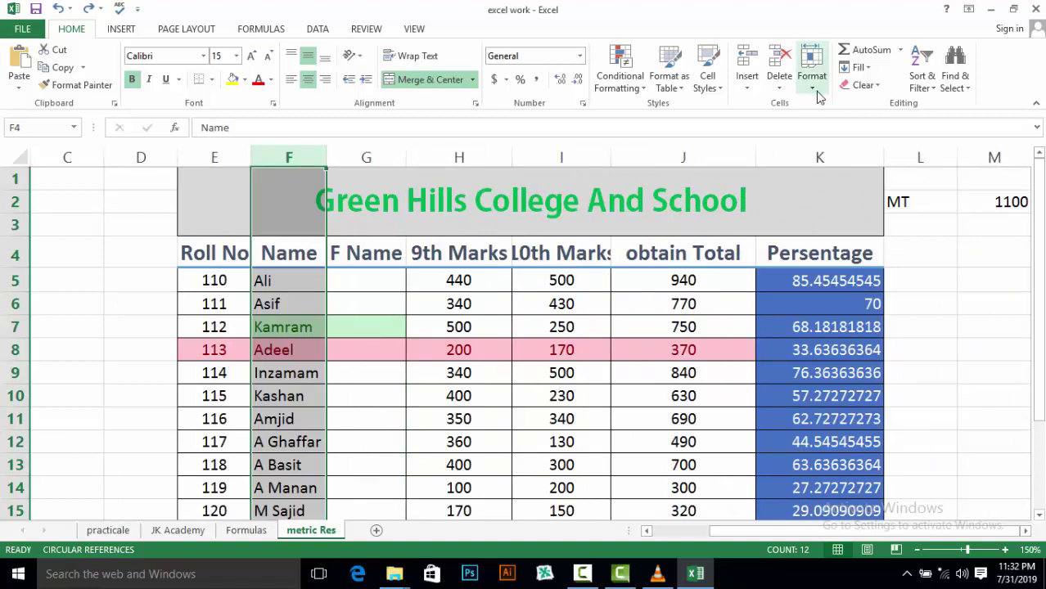
left_click(814, 88)
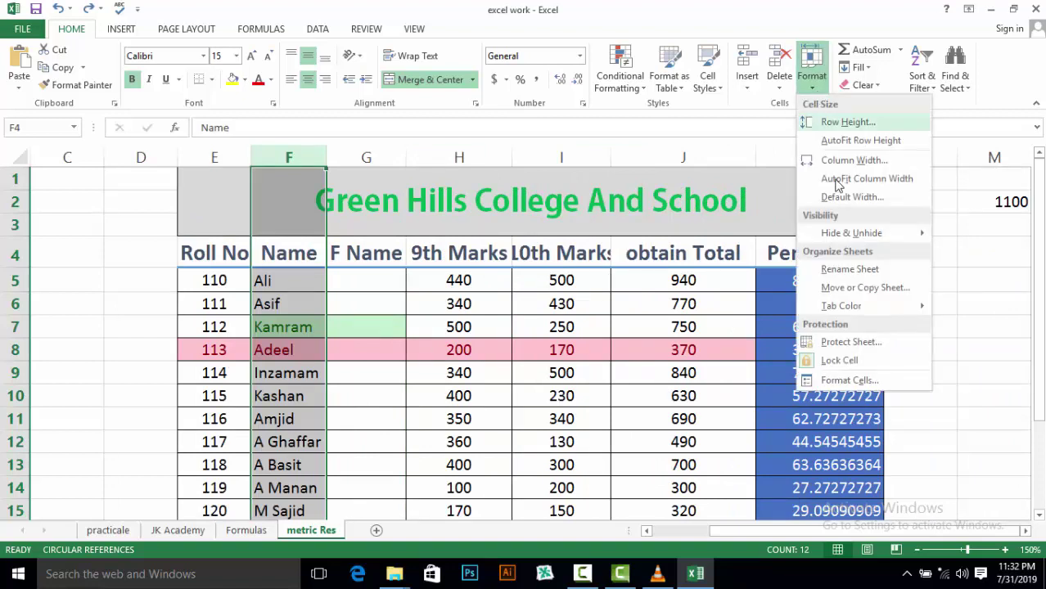
mouse_move(851, 234)
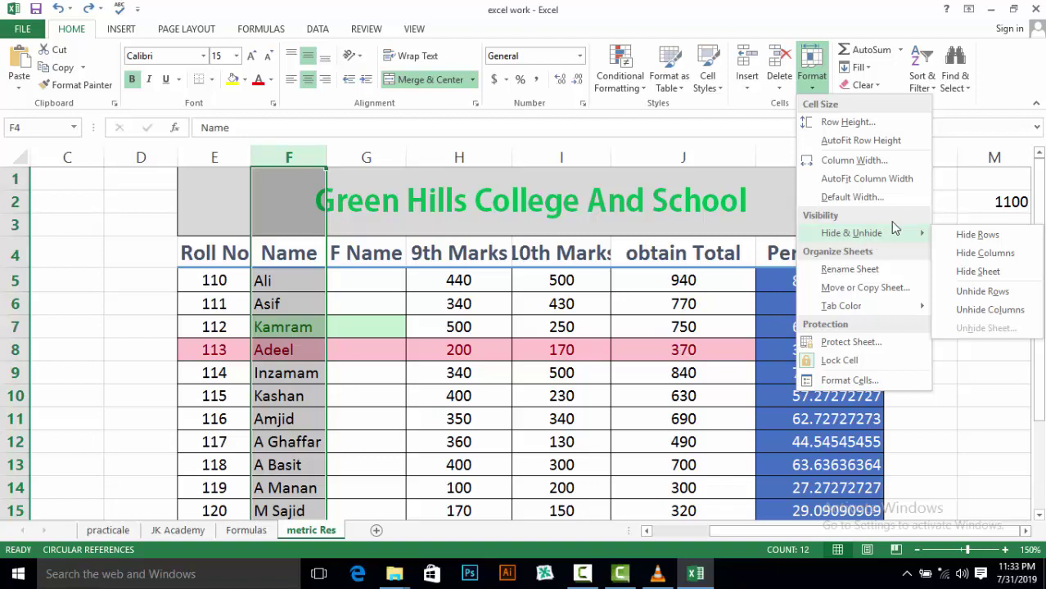
left_click(368, 257)
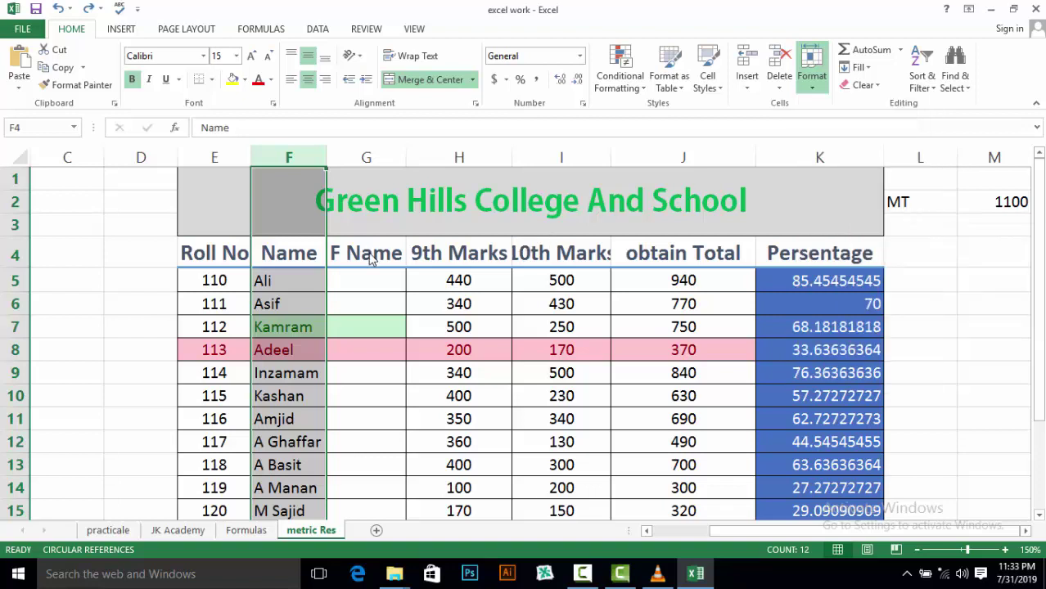
left_click(360, 254)
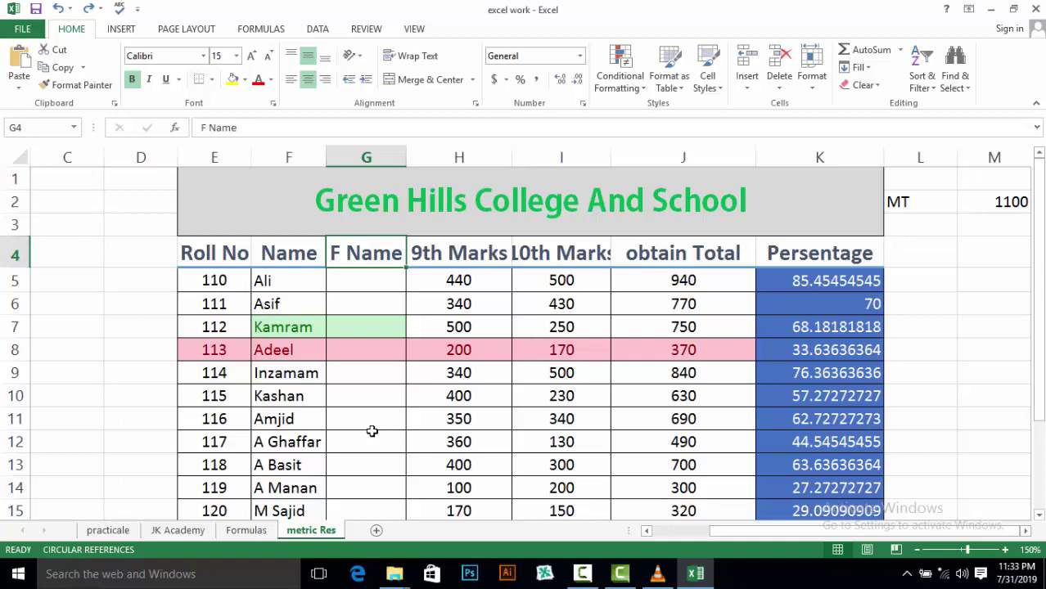
Zoom the sheet out from 150% to 130% with the status-bar zoom-out button
left_click(916, 550)
left_click(917, 550)
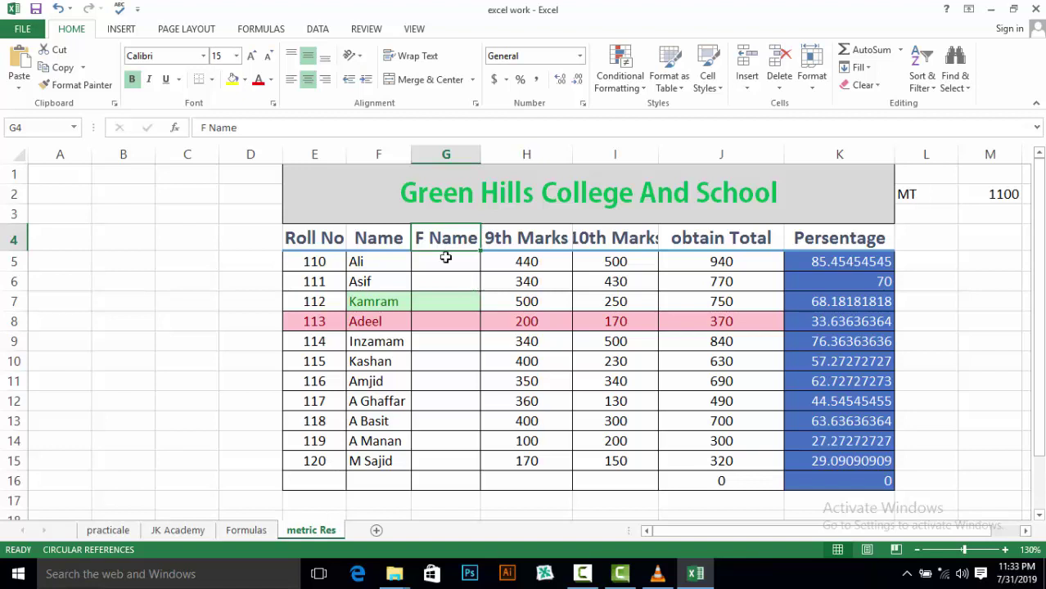
Hide column G (F Name) through Hide & Unhide, then select cell D4
left_click(420, 154)
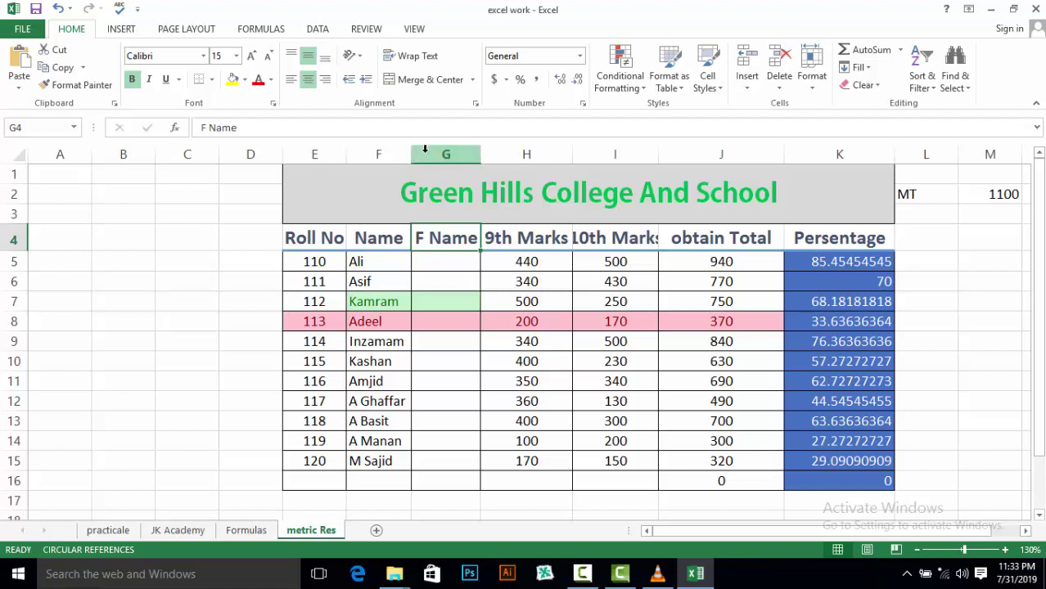
left_click(813, 88)
mouse_move(887, 236)
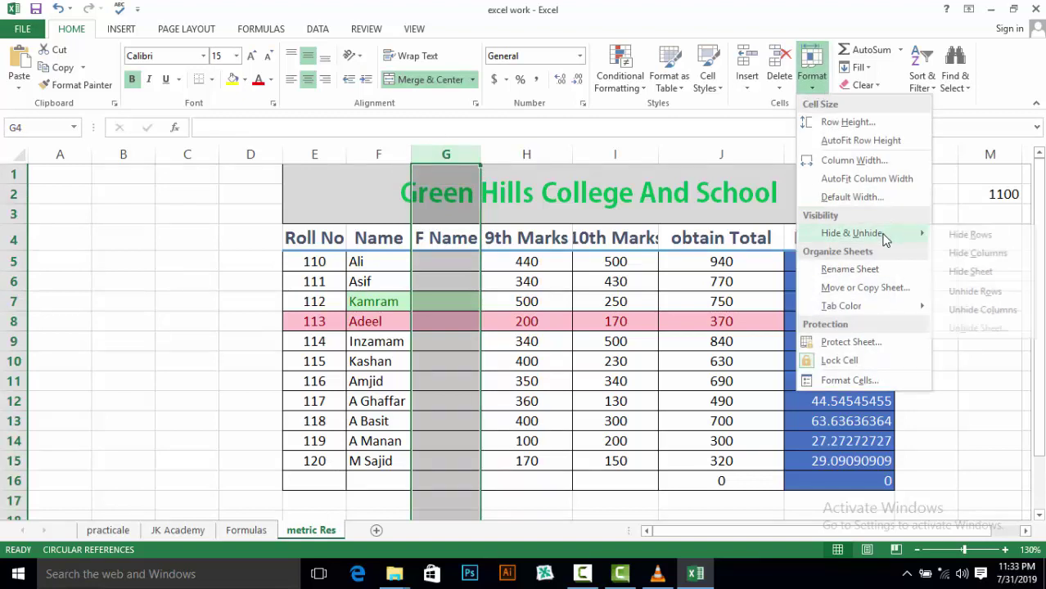
left_click(970, 256)
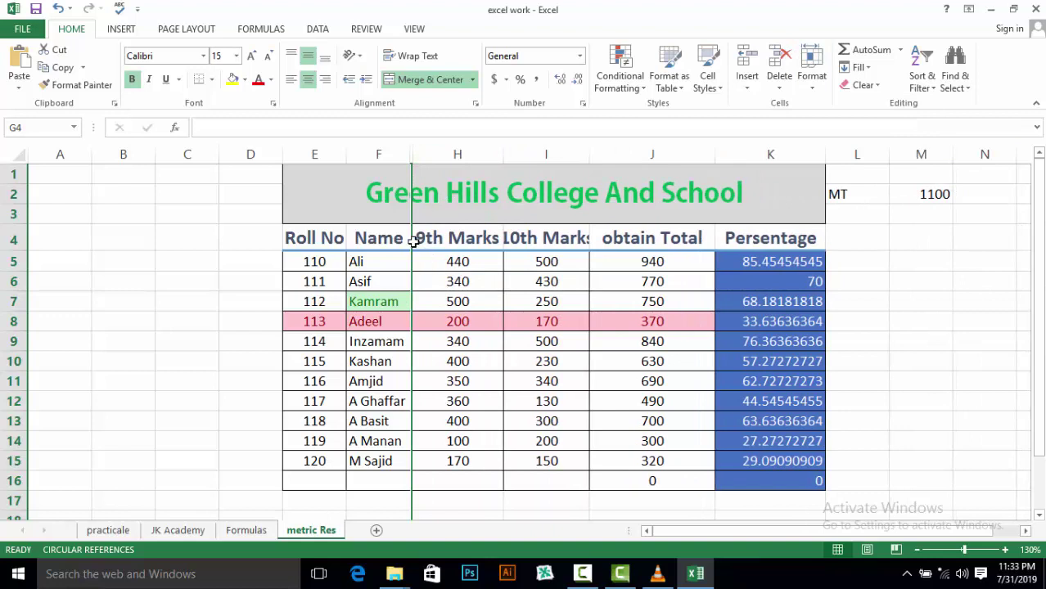
left_click(231, 242)
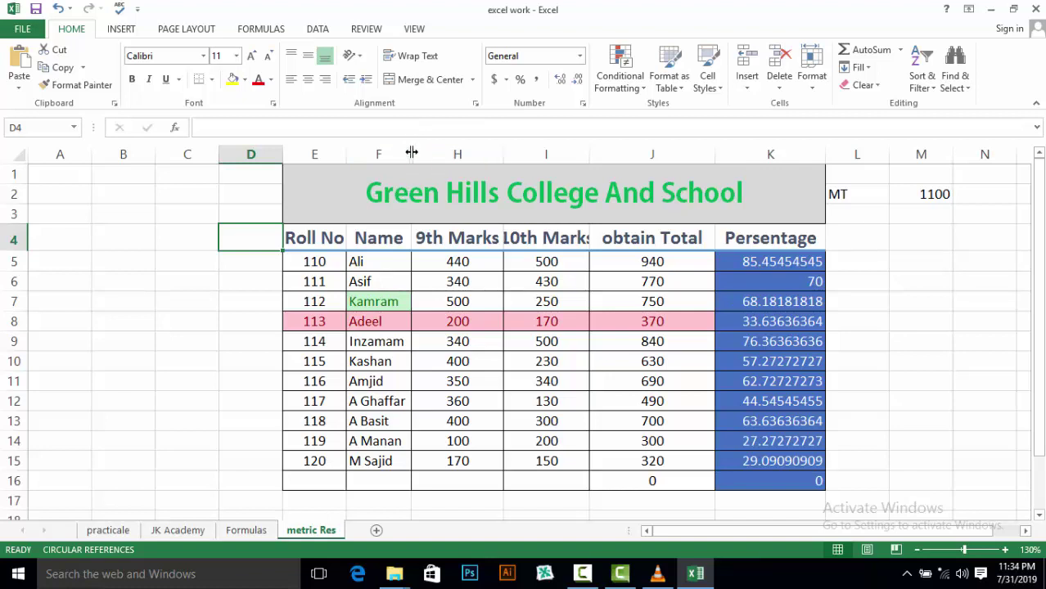
Choose Unhide Columns twice, selecting near hidden column G, then column F
mouse_move(412, 152)
left_mouse_down()
mouse_move(521, 151)
mouse_move(410, 150)
left_mouse_up()
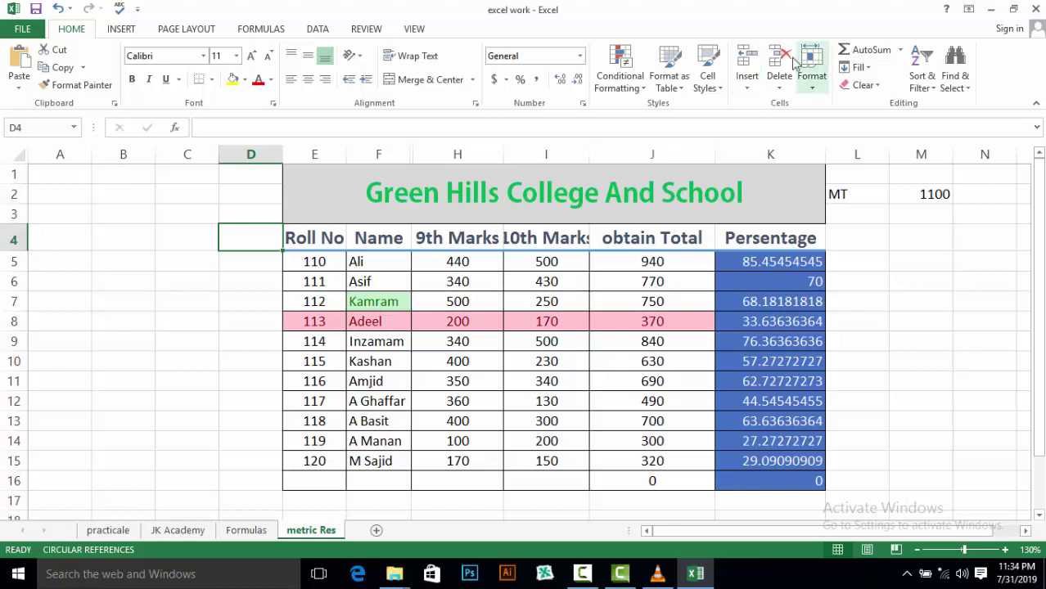
left_click(819, 86)
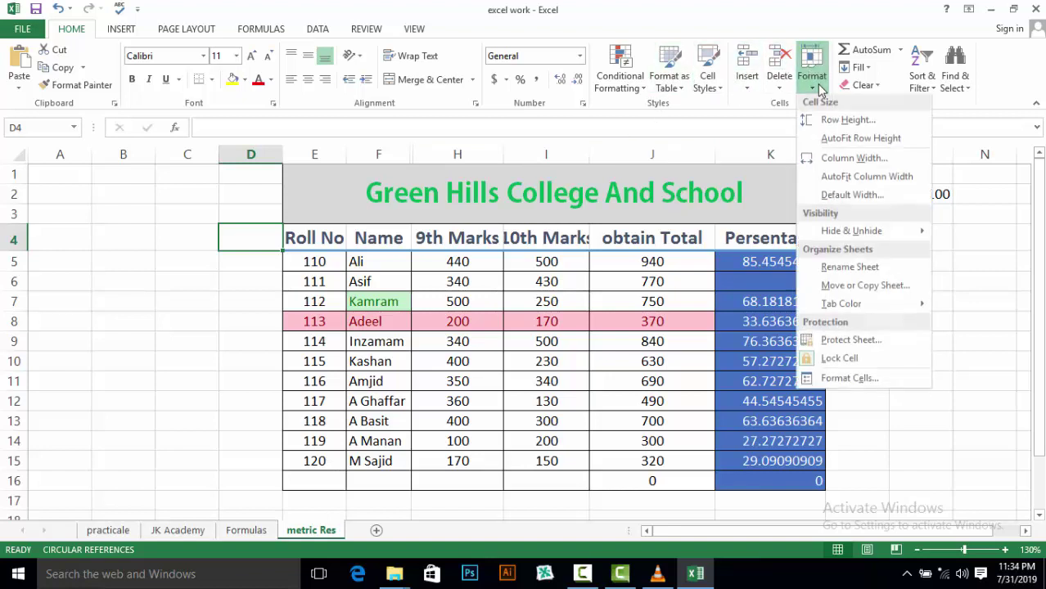
mouse_move(903, 243)
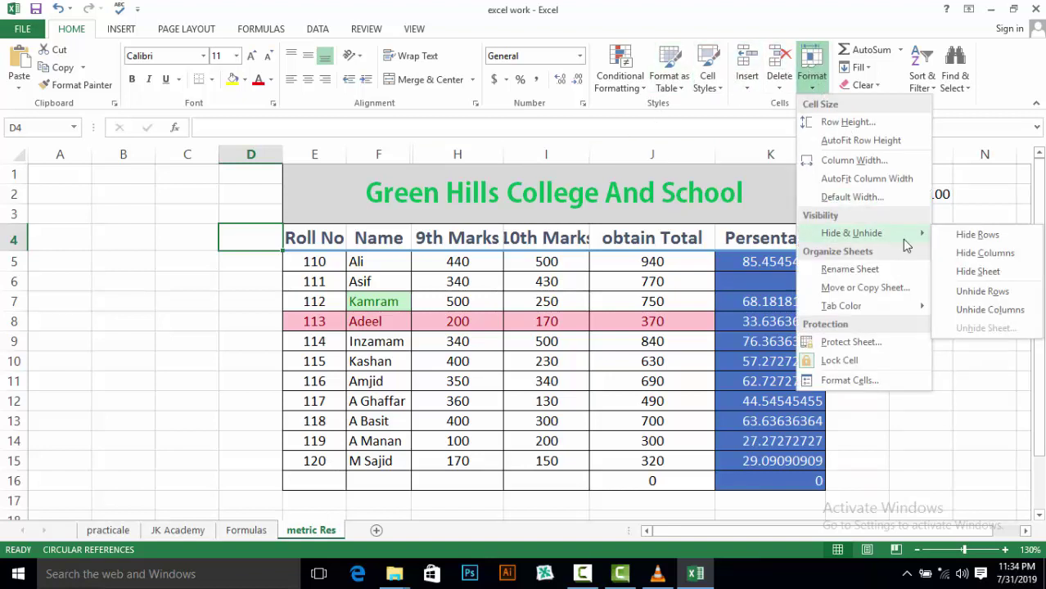
left_click(964, 309)
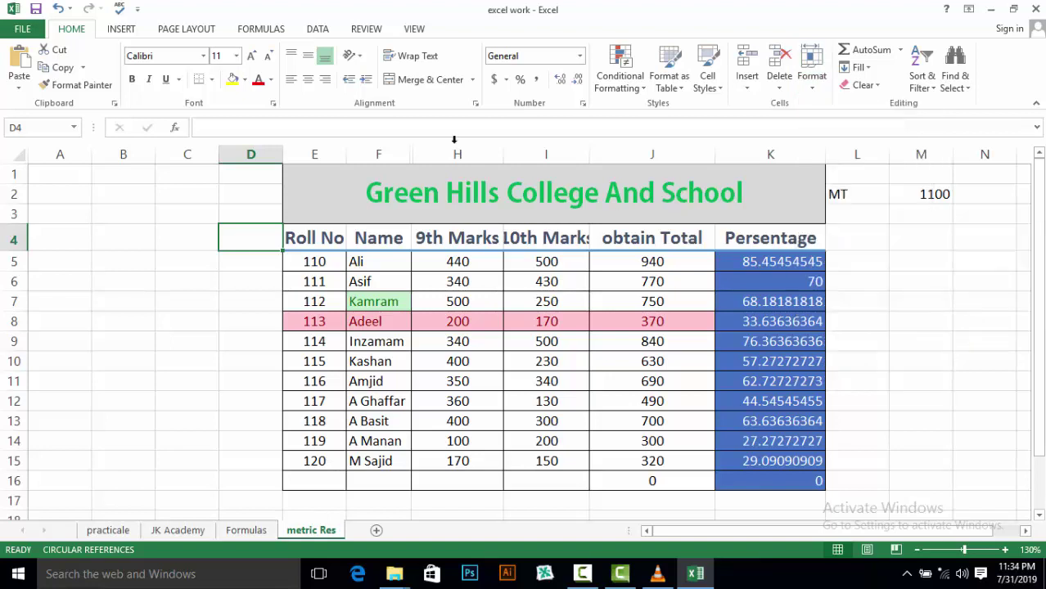
left_click(403, 153)
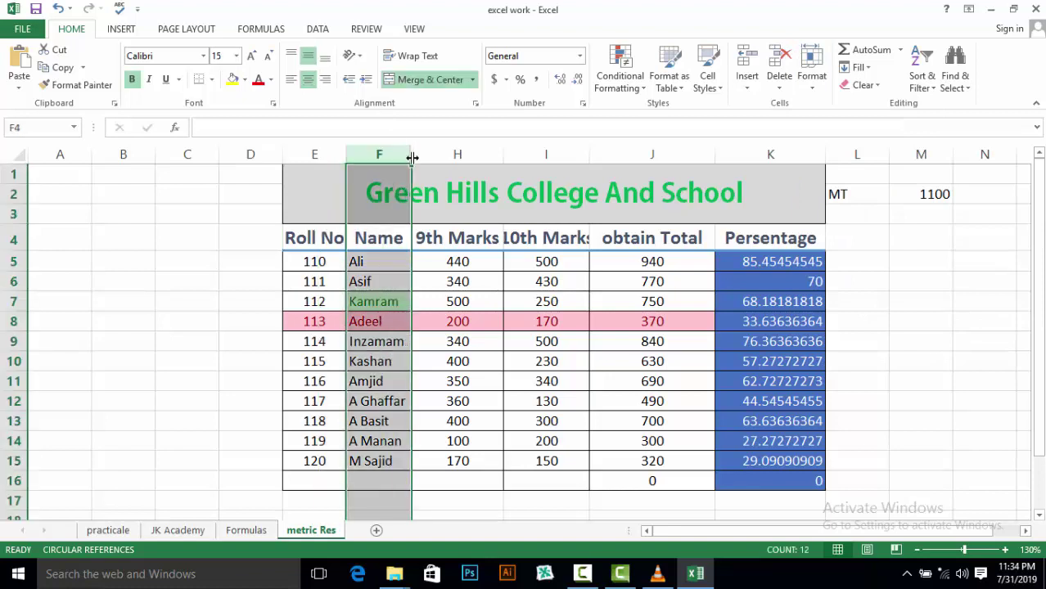
left_click(811, 70)
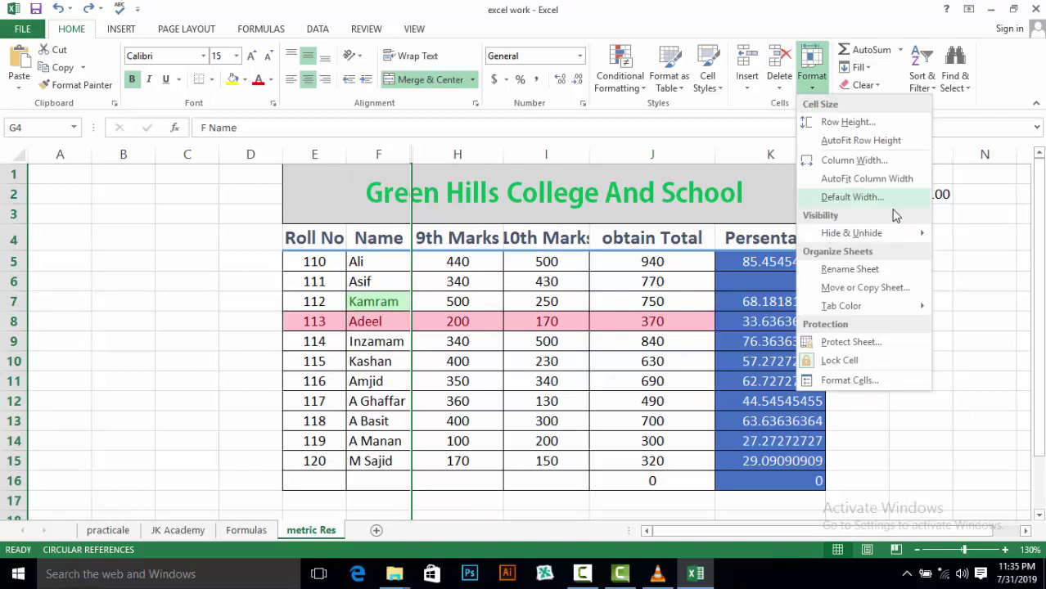
mouse_move(908, 236)
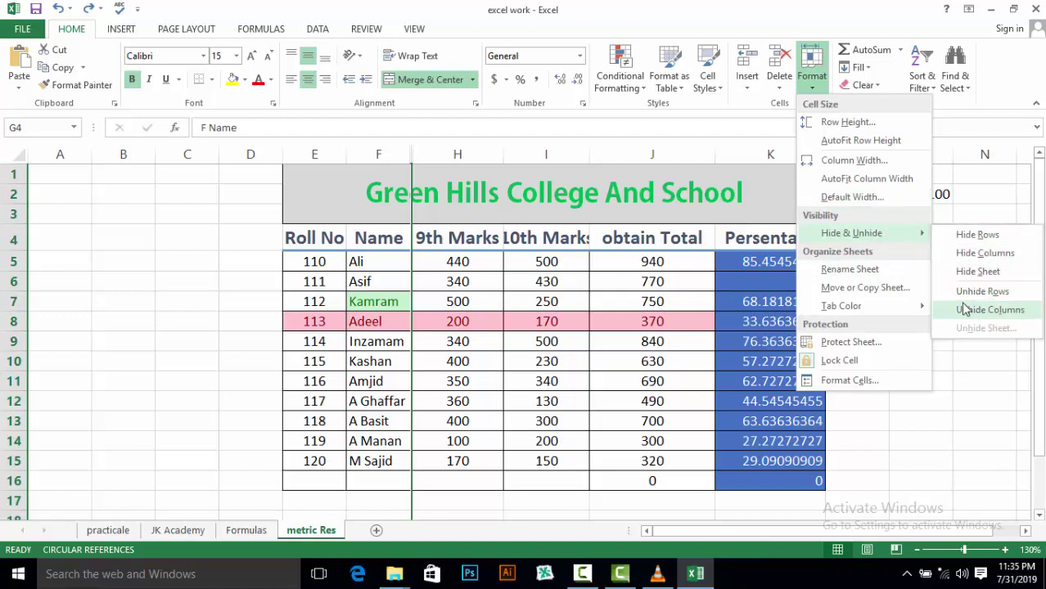
left_click(963, 309)
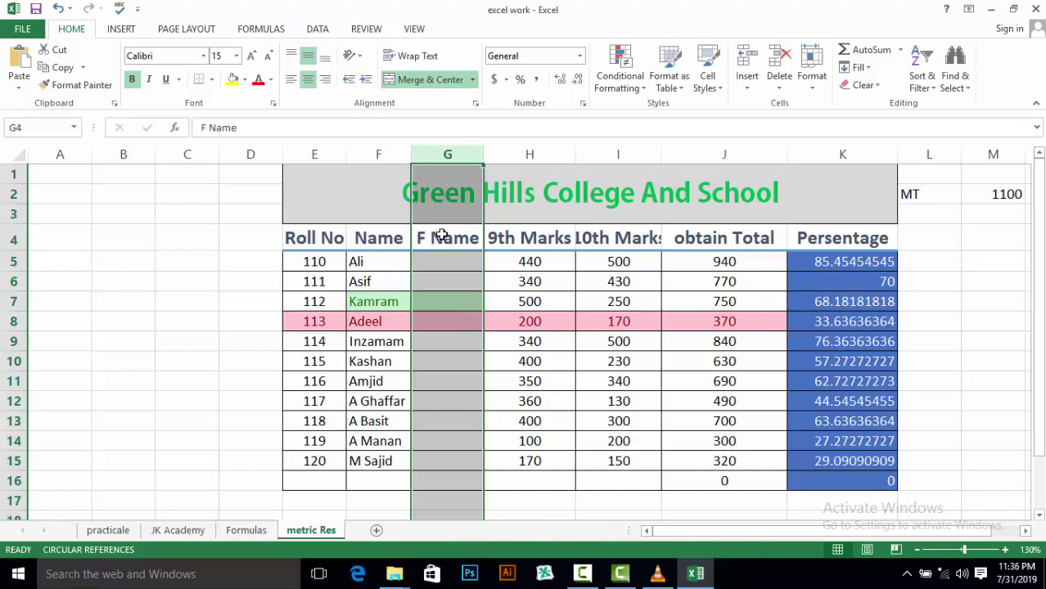
Select header cells F4 then G4, and hide the metric Res sheet, revealing Formulas
mouse_move(352, 234)
left_mouse_down()
mouse_move(374, 278)
mouse_move(362, 237)
left_mouse_up()
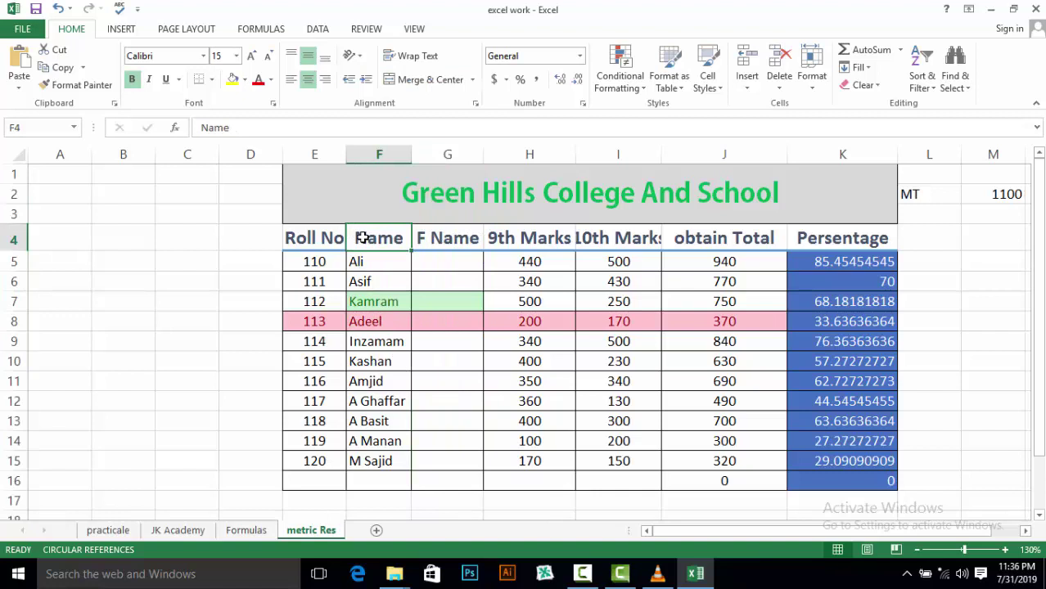
left_click(425, 242)
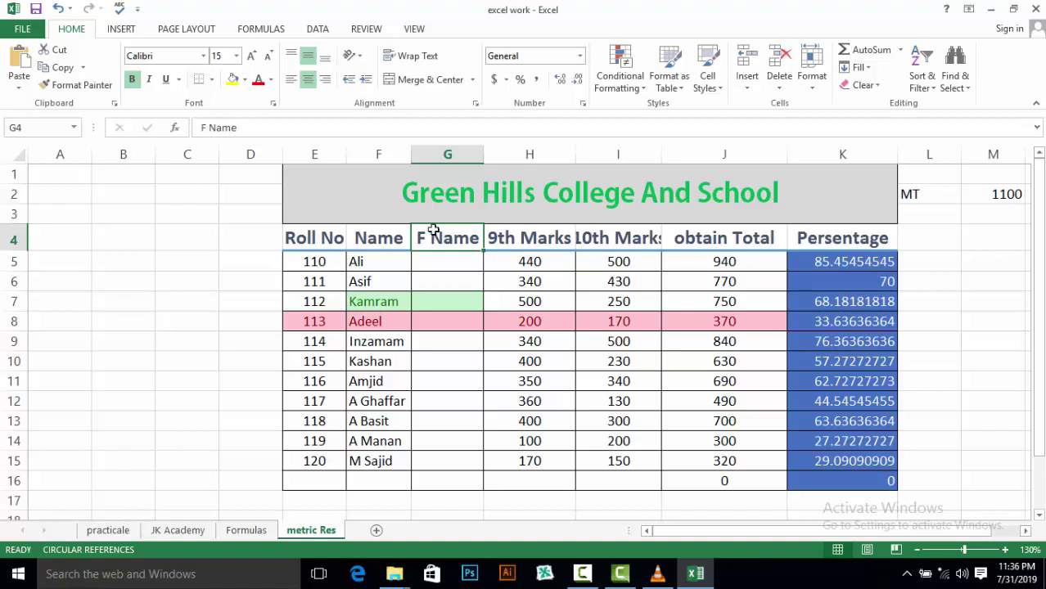
left_click(818, 88)
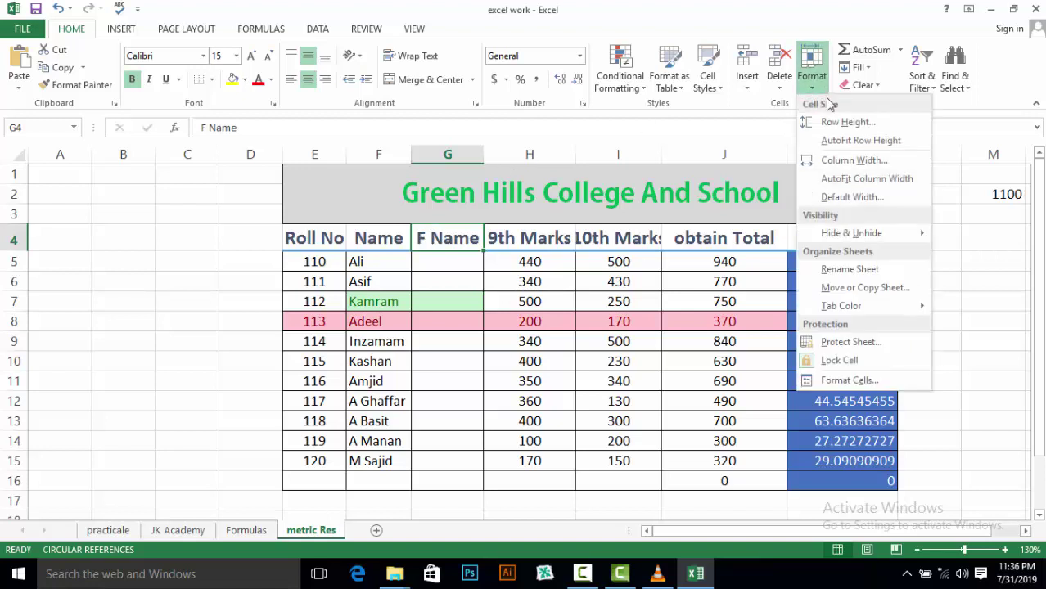
mouse_move(884, 234)
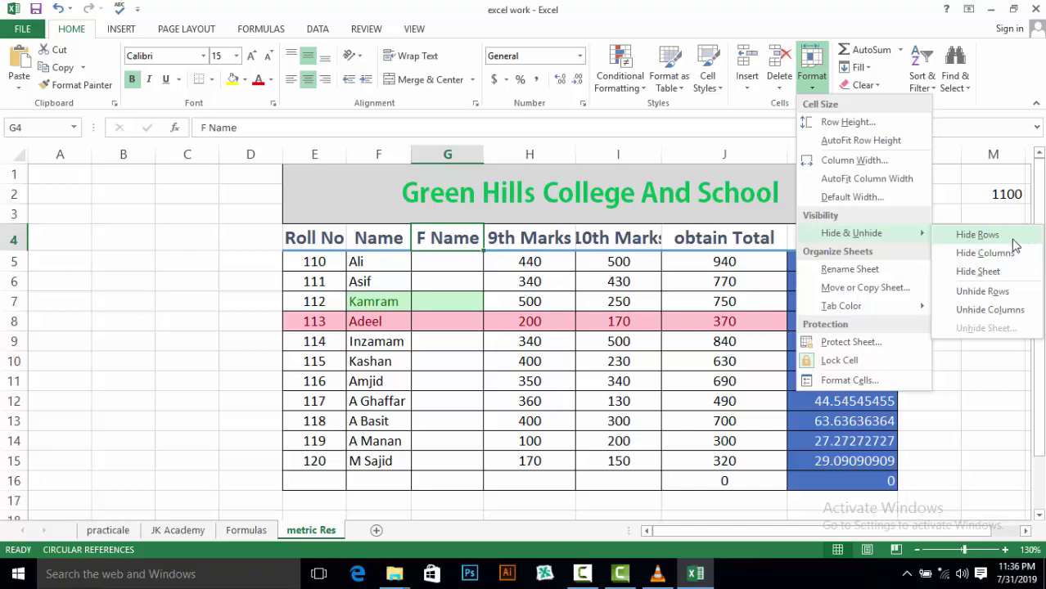
left_click(976, 274)
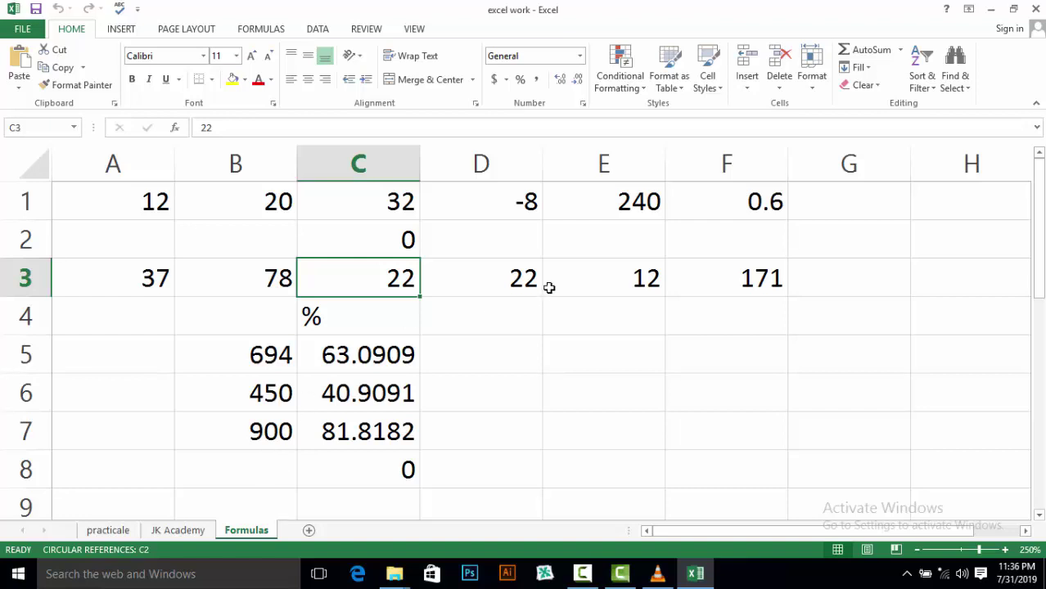
Unhide the hidden metric Res sheet through Format > Hide & Unhide > Unhide Sheet
left_click(813, 85)
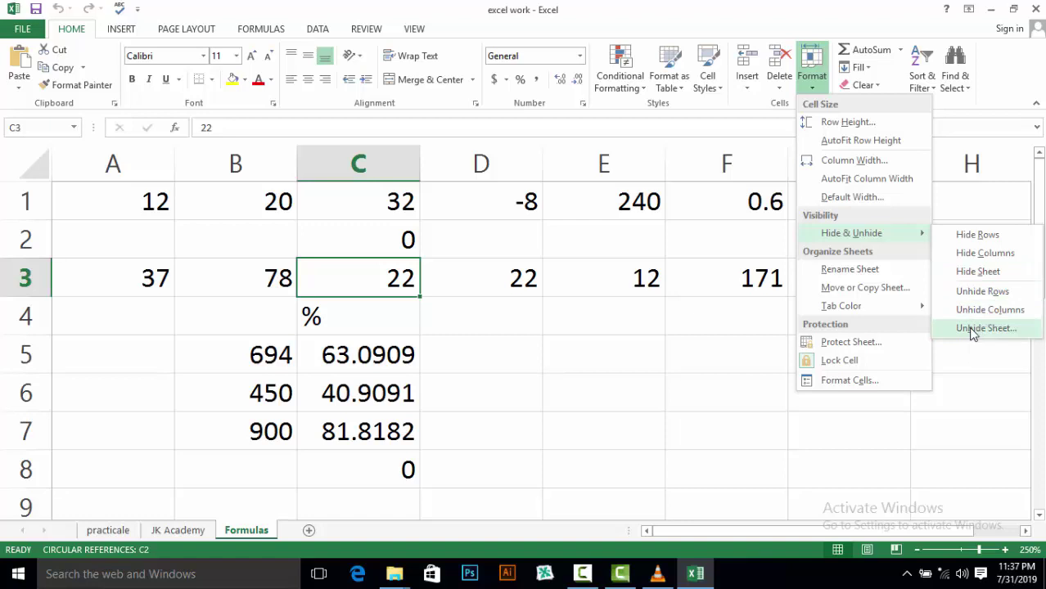
left_click(972, 329)
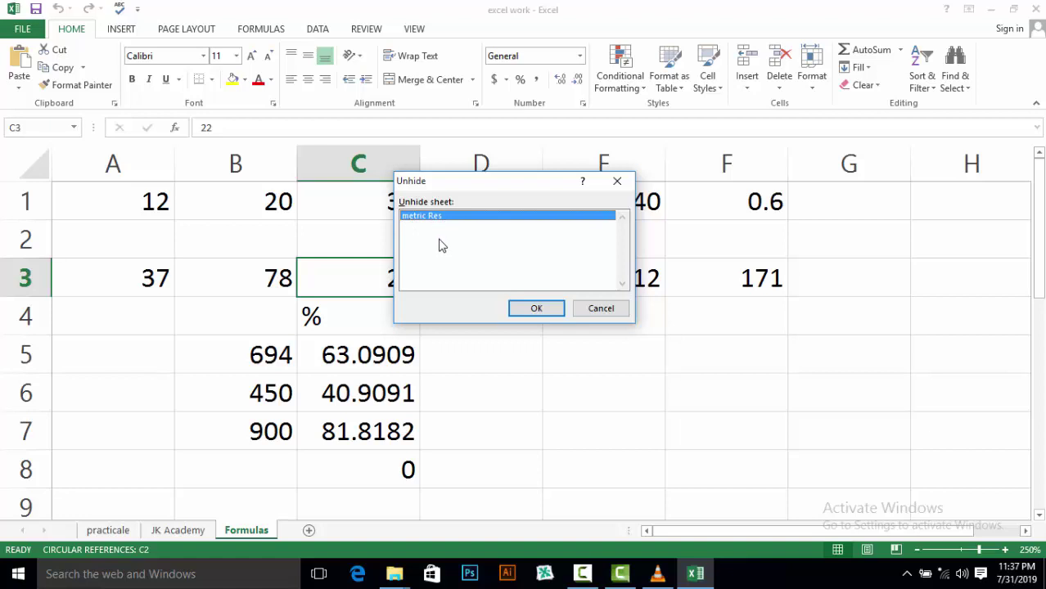
left_click(536, 309)
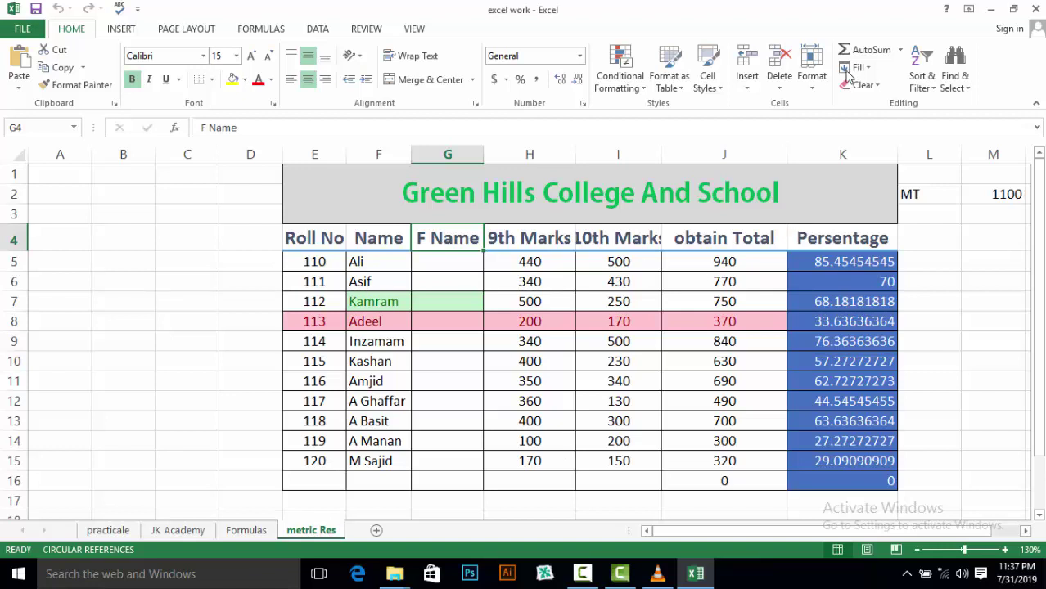
Put the metric Res tab into rename mode with Format > Rename Sheet
left_click(812, 89)
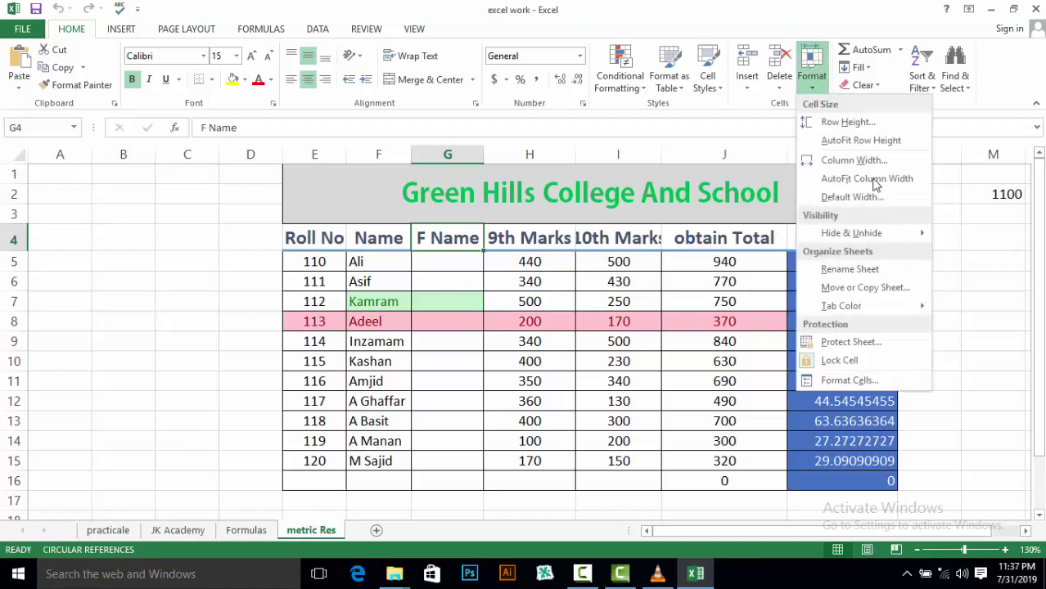
mouse_move(922, 236)
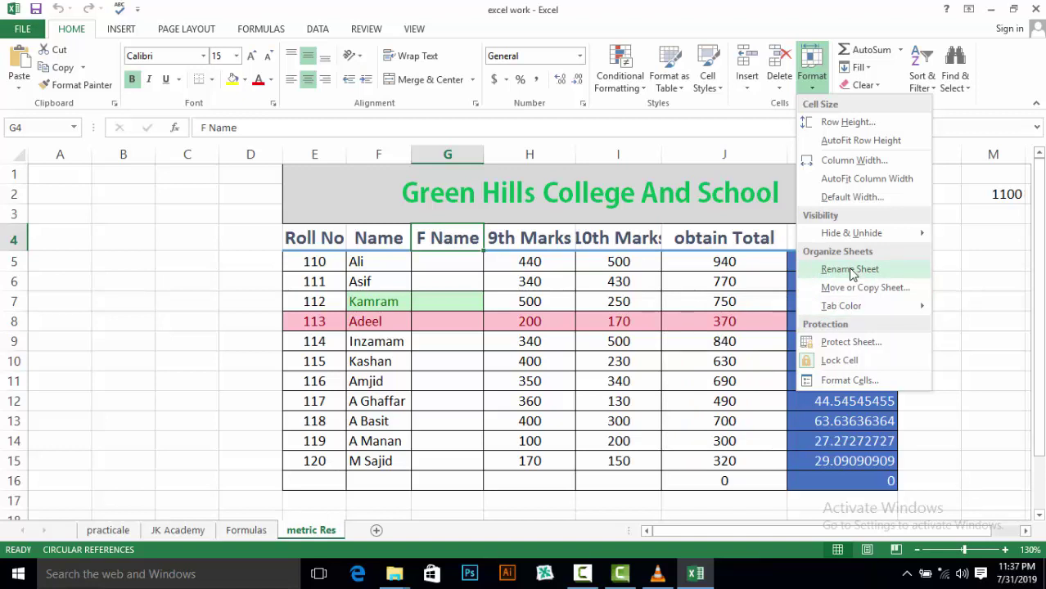
left_click(295, 534)
right_click(294, 533)
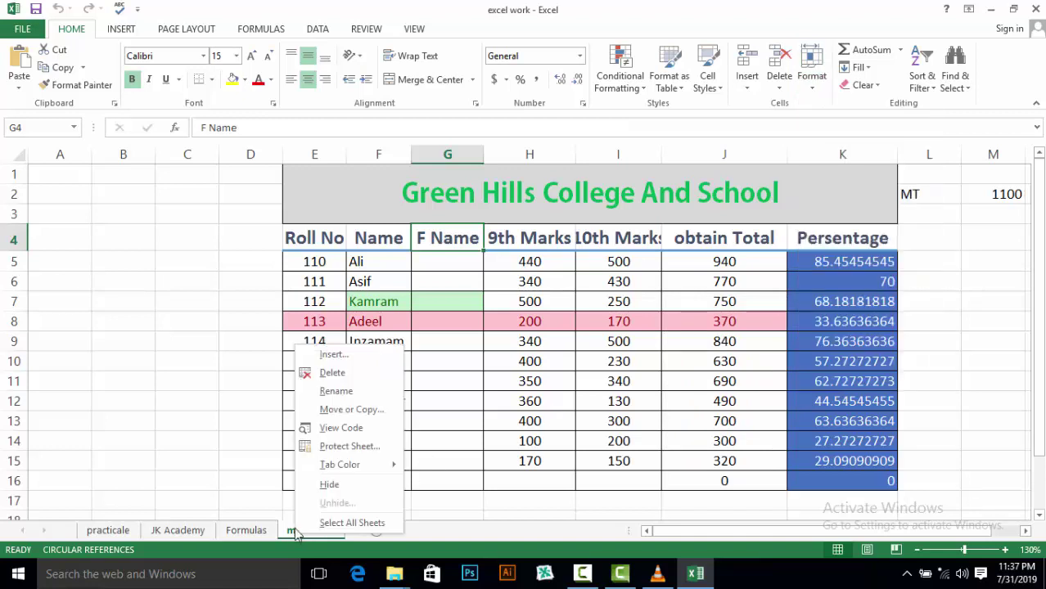
left_click(947, 329)
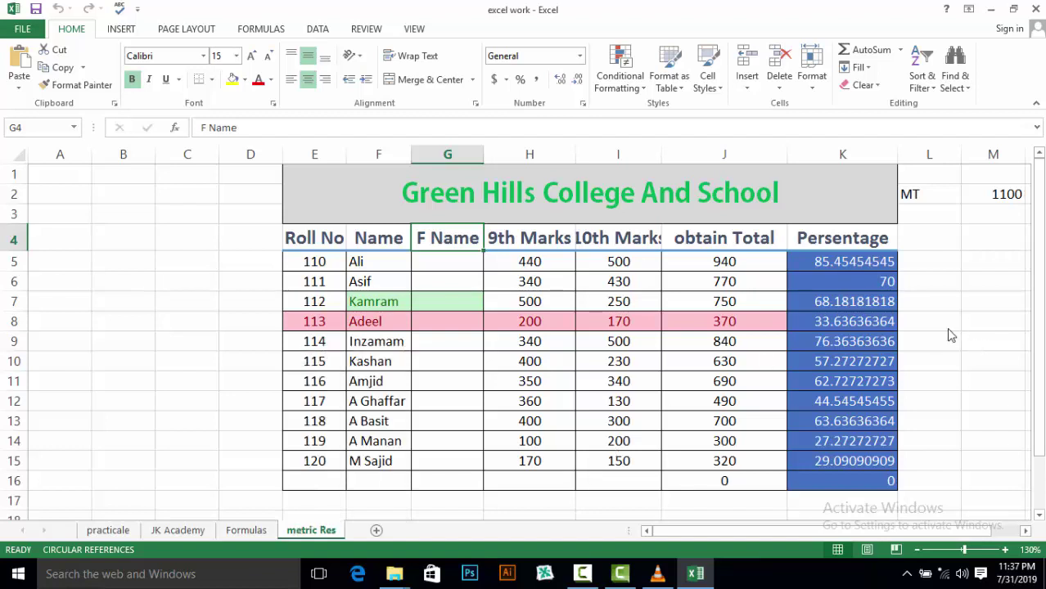
left_click(814, 81)
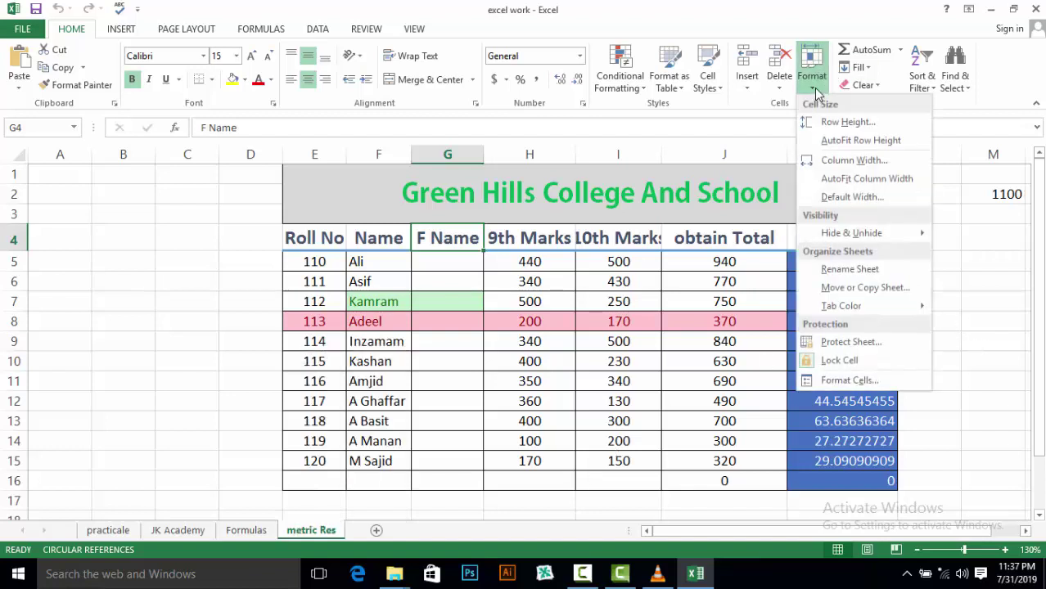
left_click(884, 272)
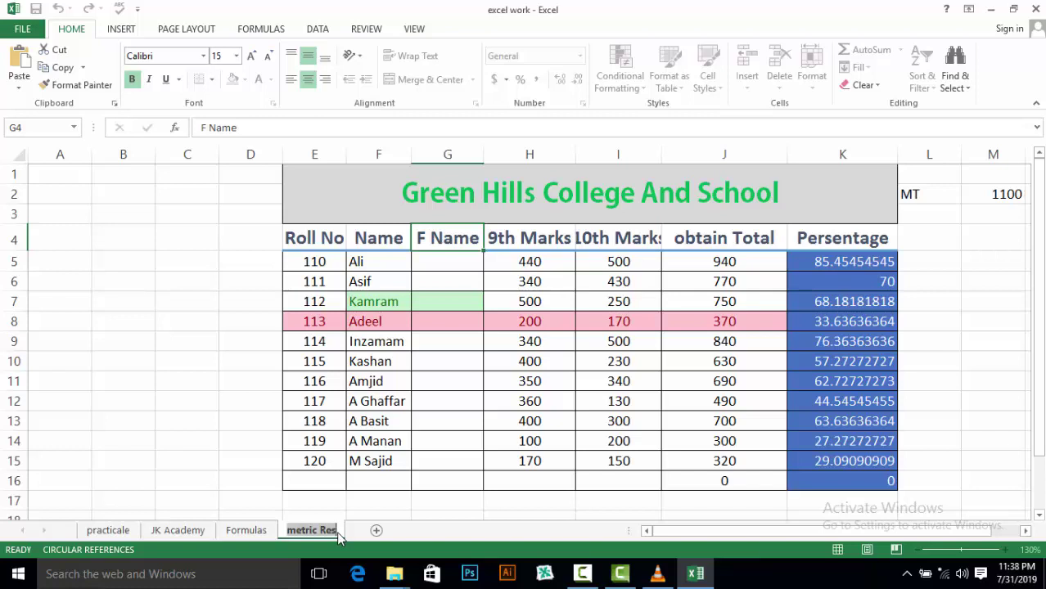
Replace the tab name with 'Metric Result' and confirm it with Enter
type("ult")
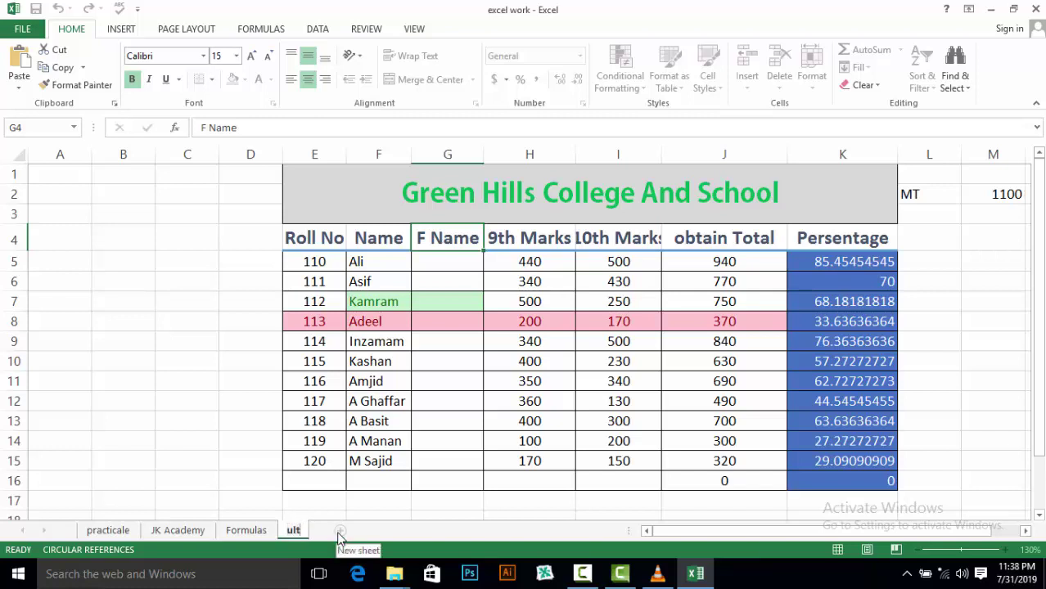
key("BackSpace")
key("BackSpace")
key("BackSpace")
type("Metric REsult")
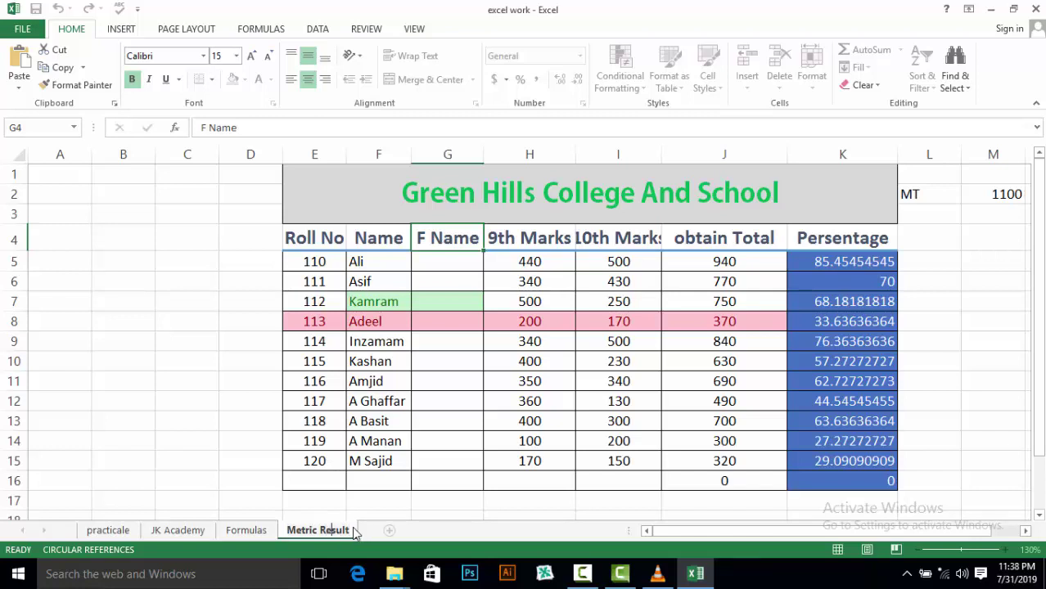
key("Return")
key("Down")
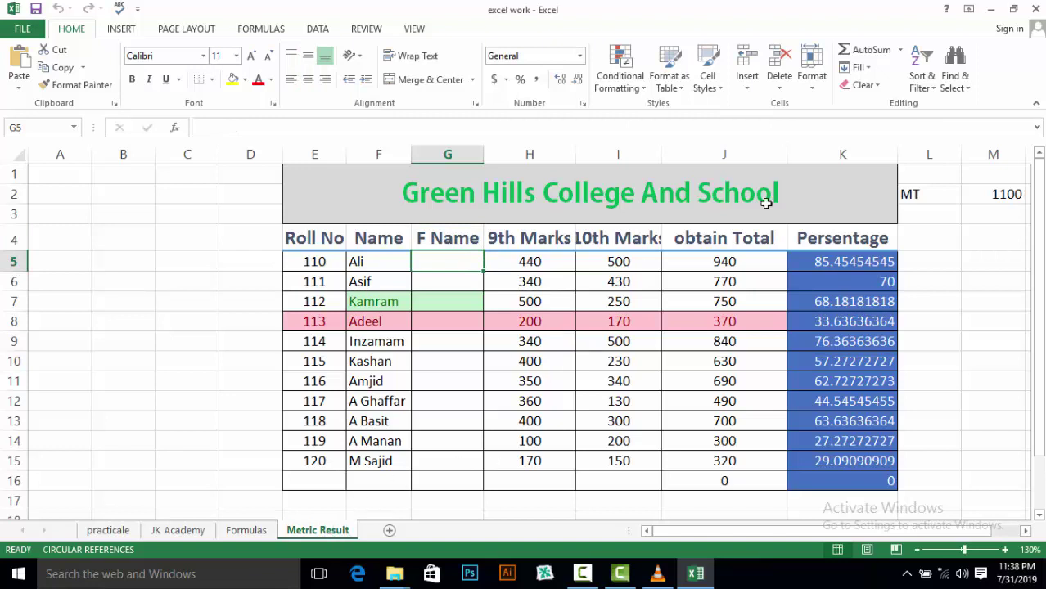
Duplicate Metric Result with Move or Copy, Create a copy ticked, placed before the original
left_click(814, 86)
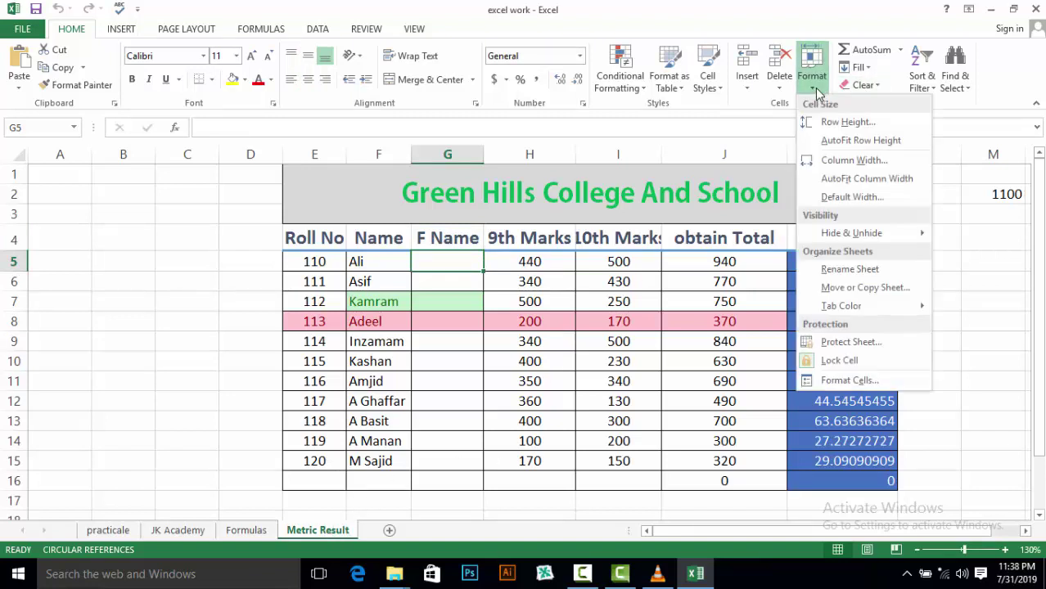
left_click(865, 287)
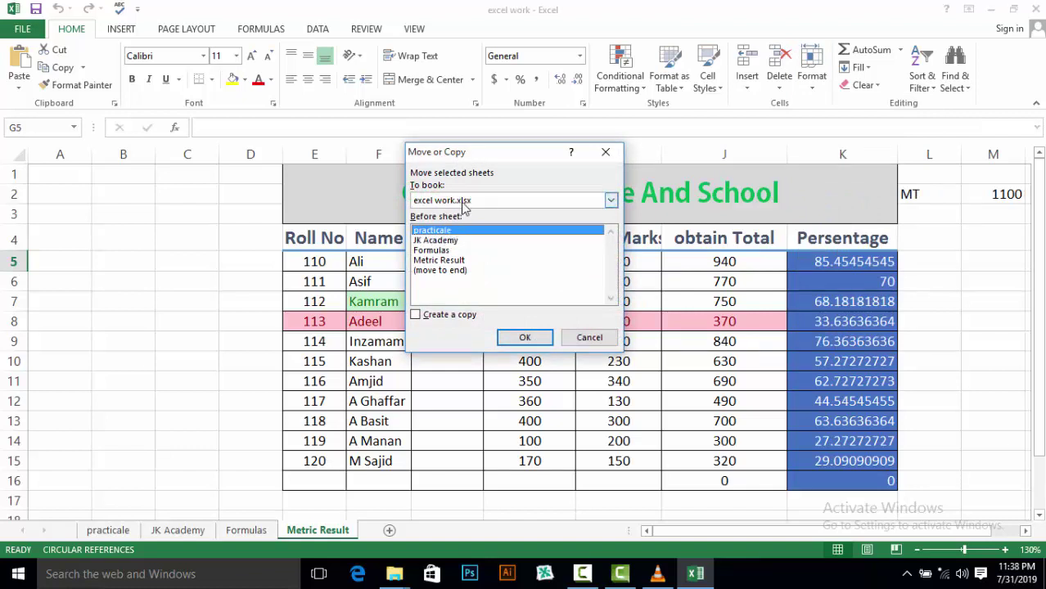
left_click(425, 260)
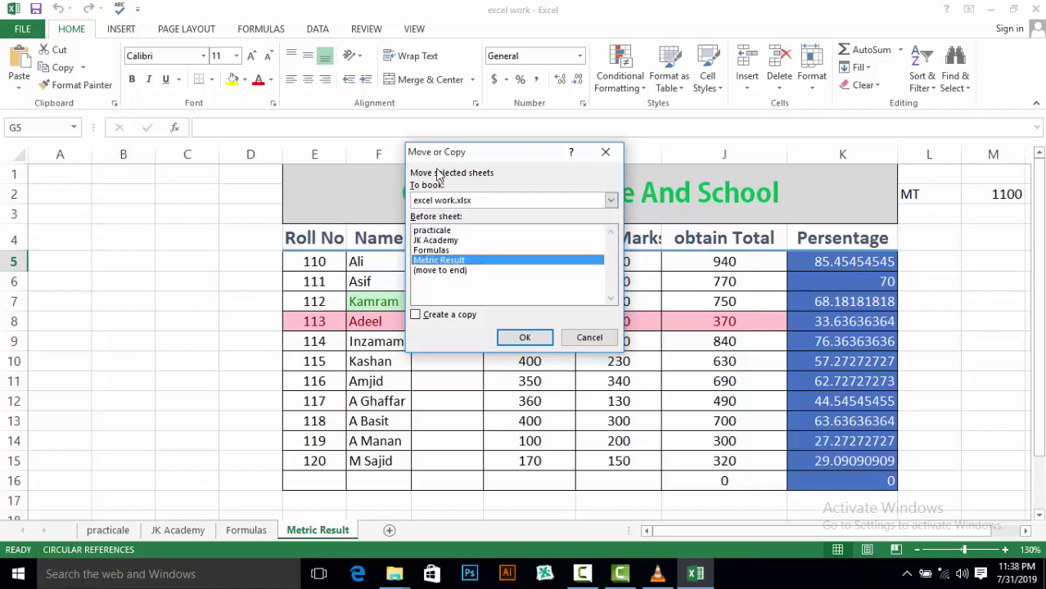
left_click(416, 316)
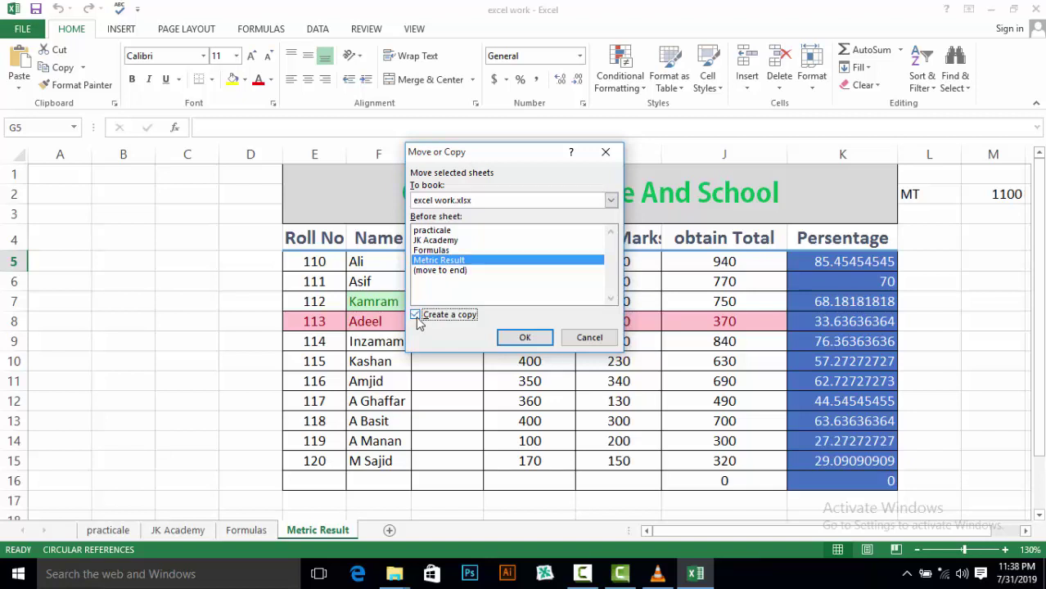
left_click(525, 337)
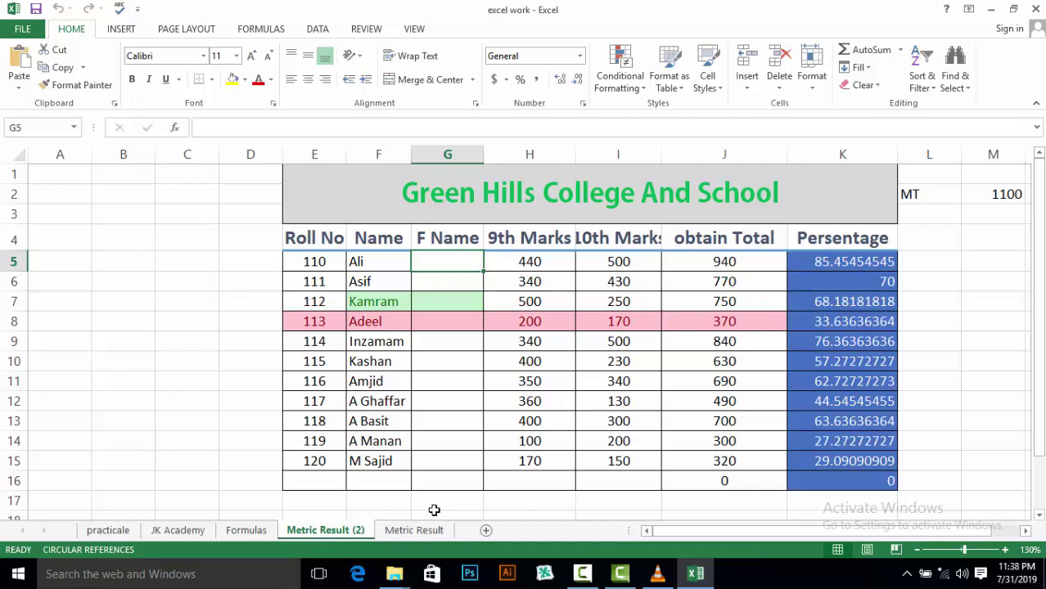
Switch through the JK Academy, Formulas and practicale tabs, ending on Metric Result (2)
left_click(813, 86)
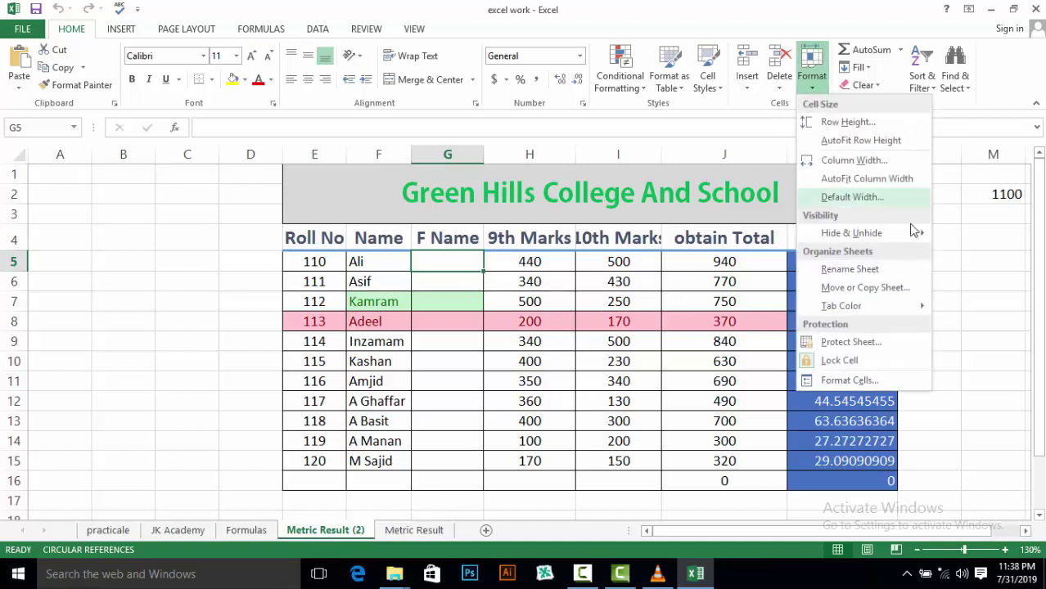
mouse_move(868, 306)
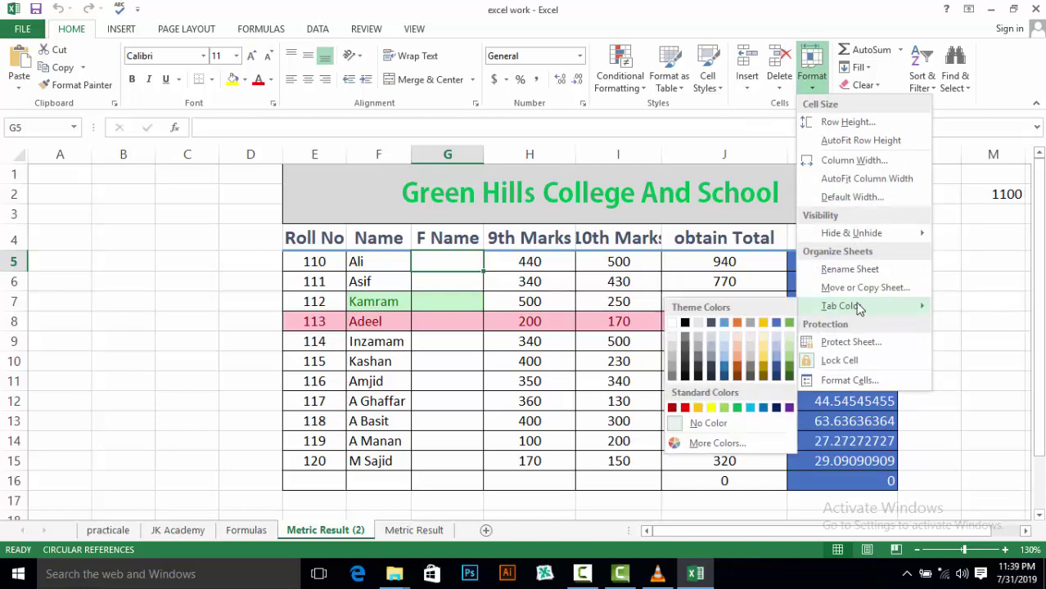
left_click(107, 532)
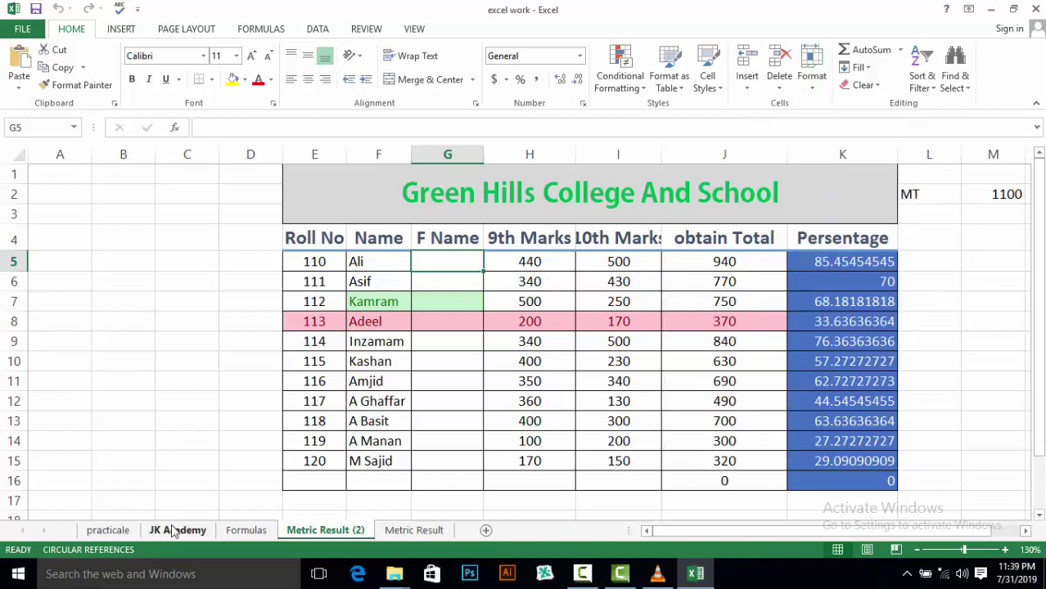
left_click(176, 531)
left_click(246, 531)
left_click(119, 532)
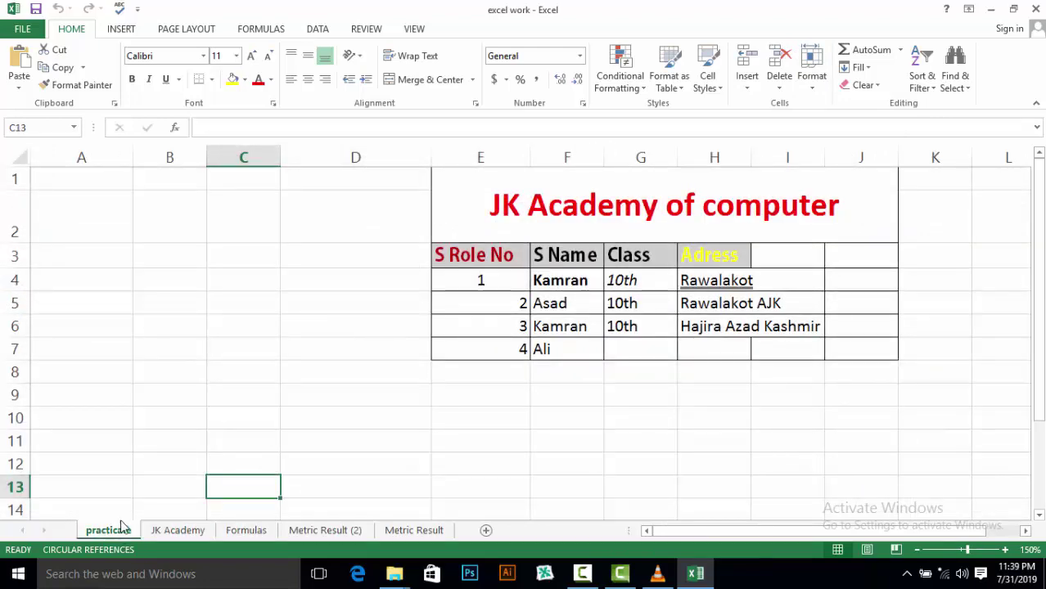
left_click(164, 532)
left_click(247, 530)
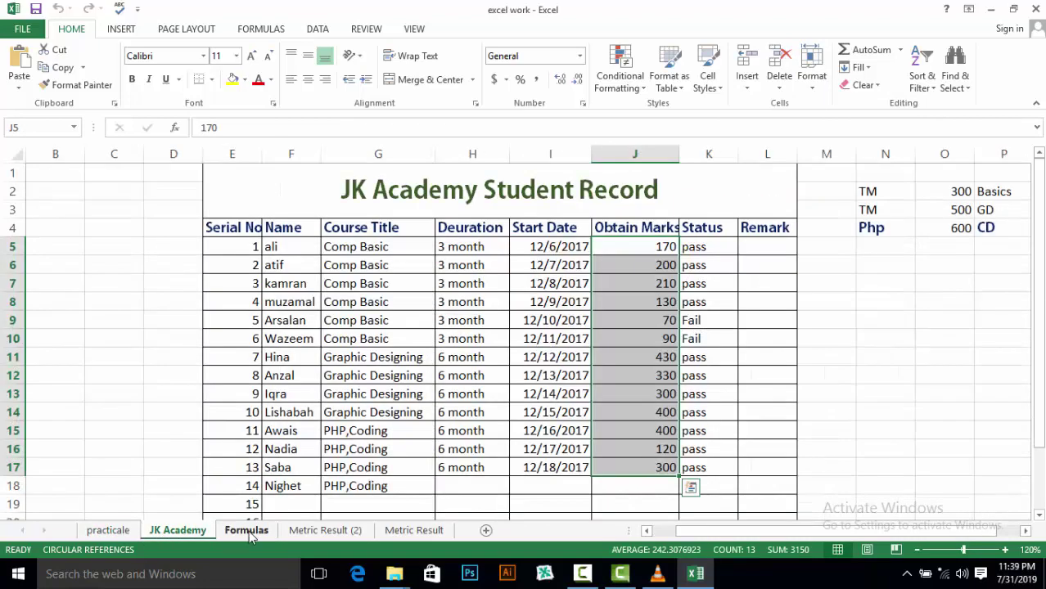
left_click(324, 530)
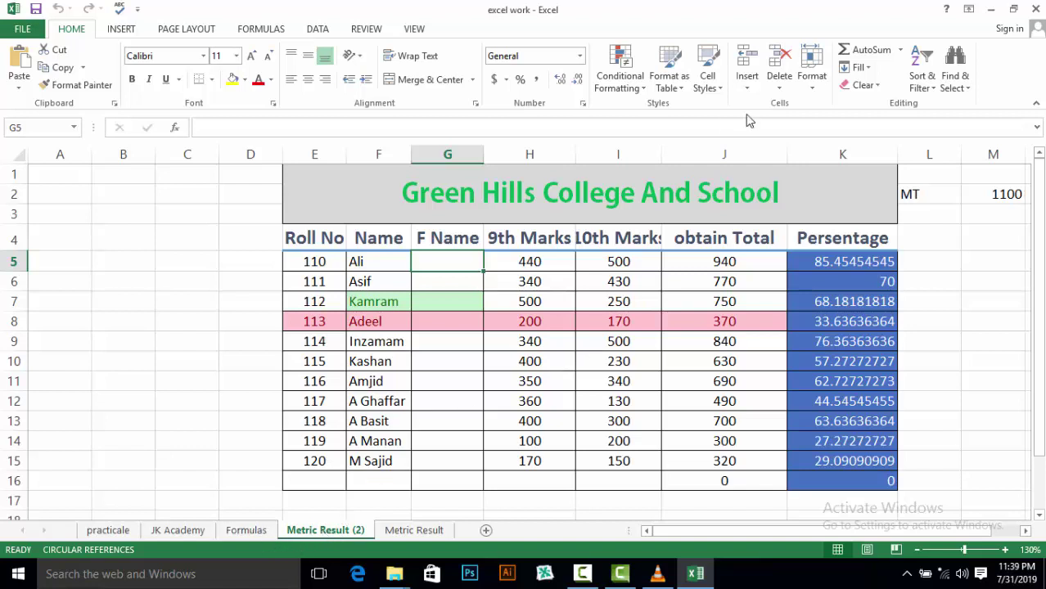
Colour the Metric Result (2) sheet tab red via Format > Tab Color
left_click(812, 91)
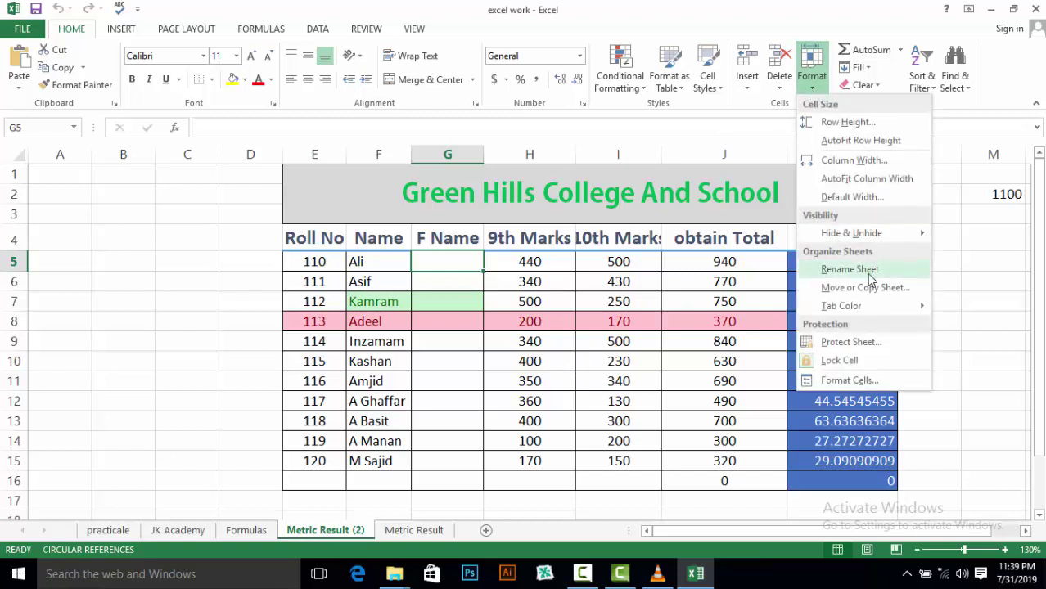
mouse_move(870, 310)
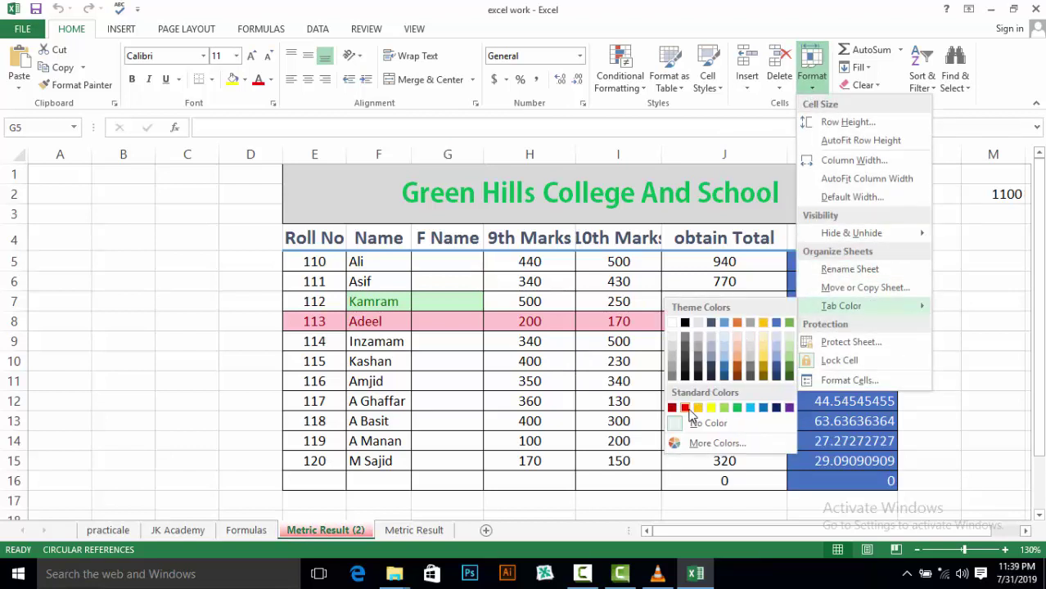
left_click(685, 408)
Select the Metric Result sheet and colour its tab green
left_click(420, 530)
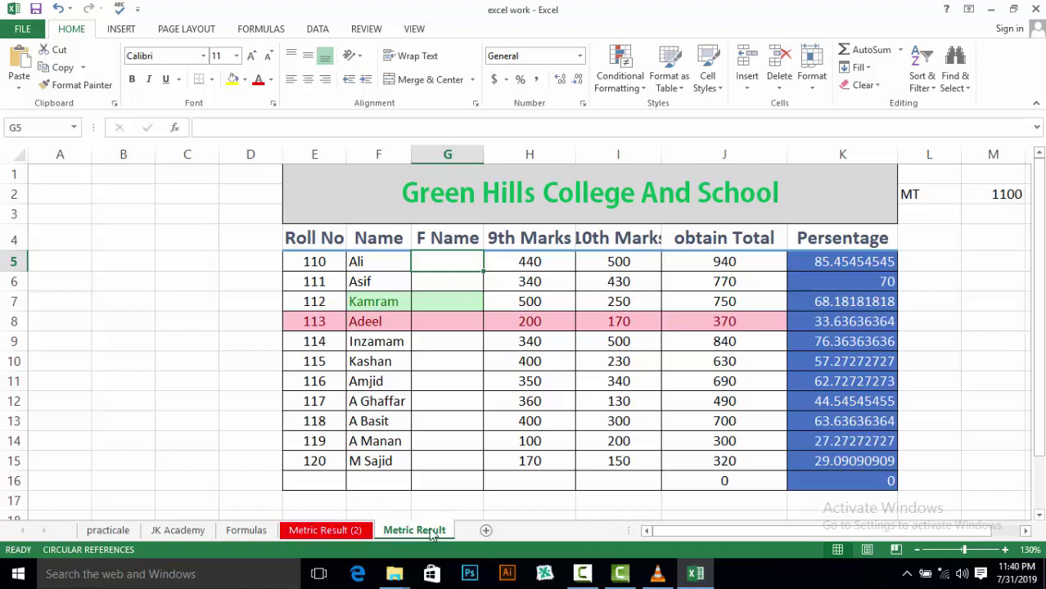
left_click(810, 88)
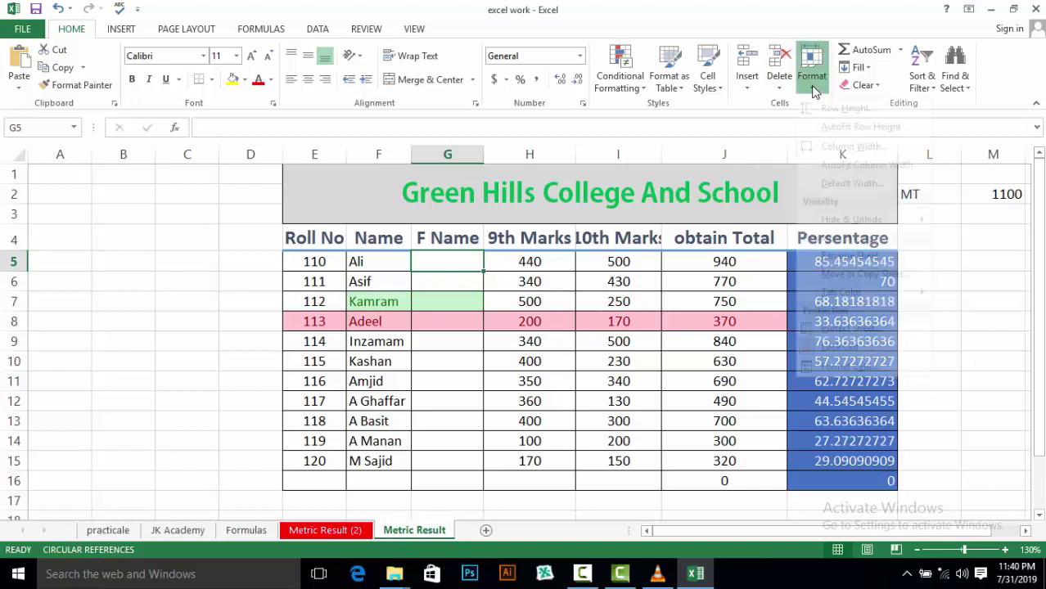
mouse_move(841, 305)
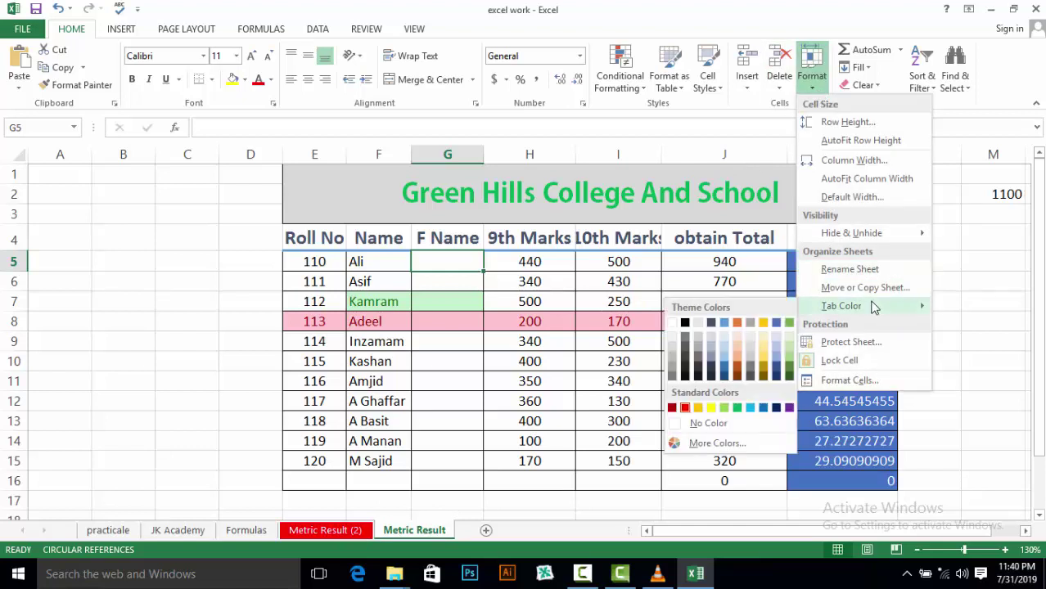
left_click(737, 408)
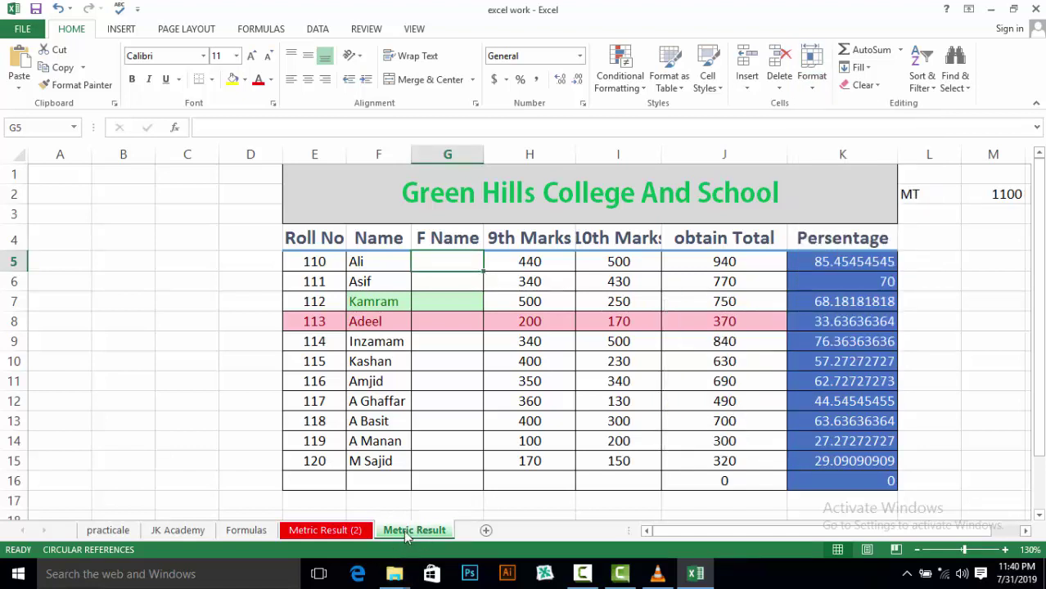
Check the coloured tabs via Metric Result (2) and Formulas, returning to Metric Result
left_click(352, 530)
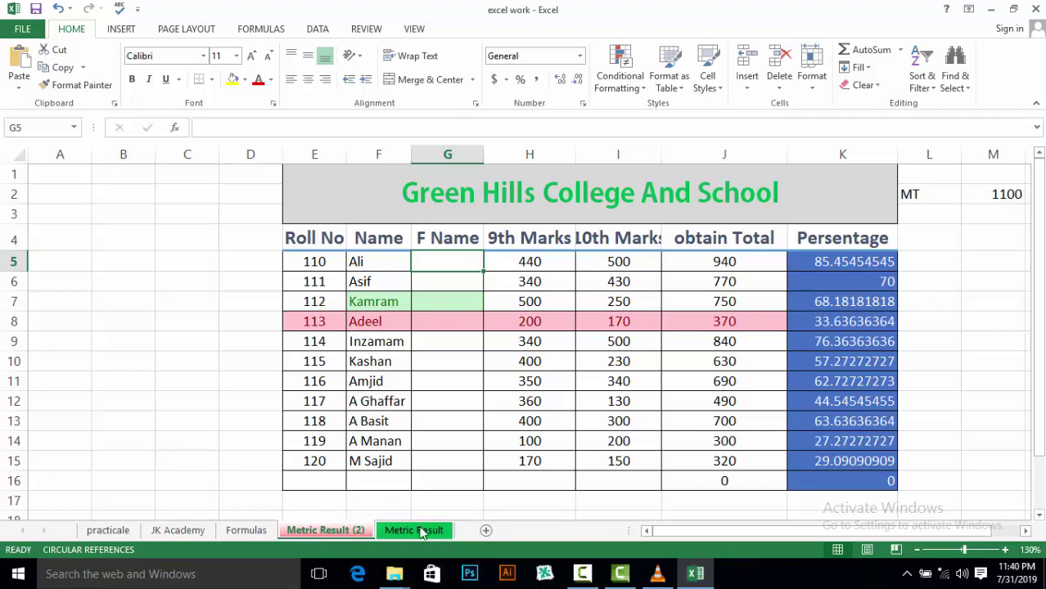
left_click(247, 530)
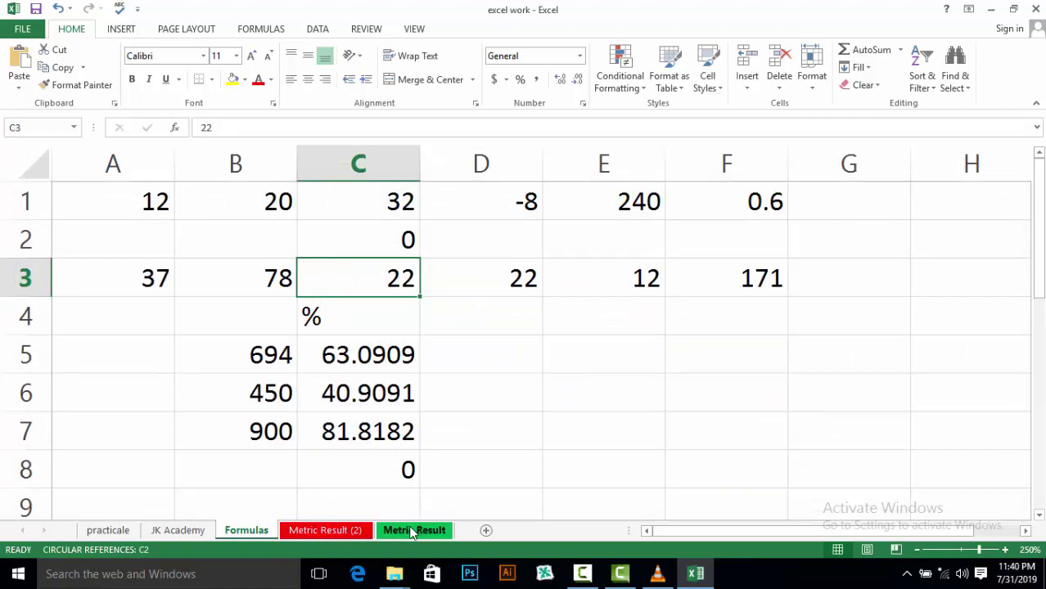
left_click(412, 530)
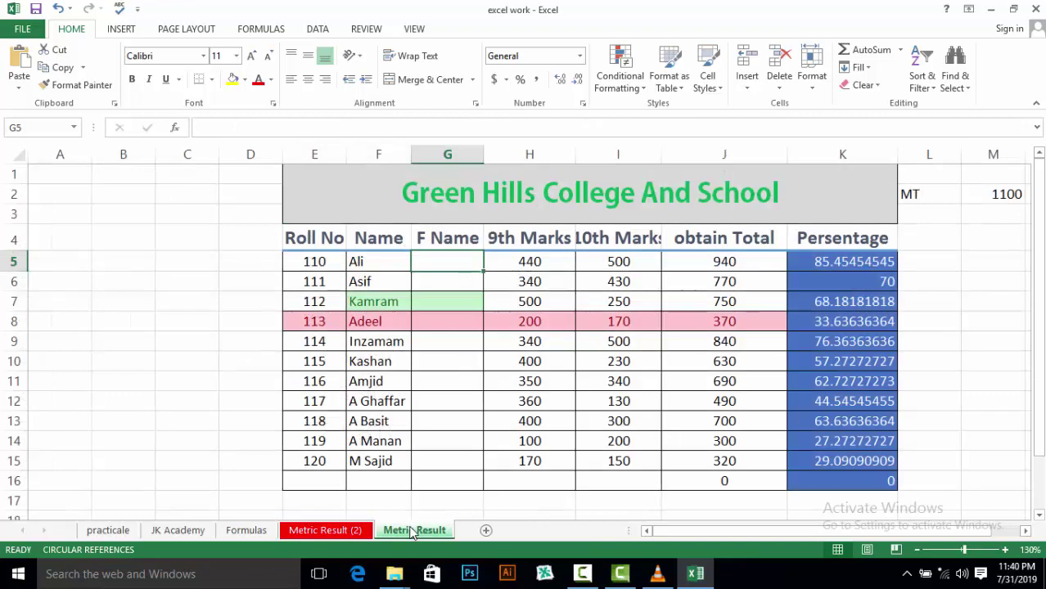
left_click(812, 82)
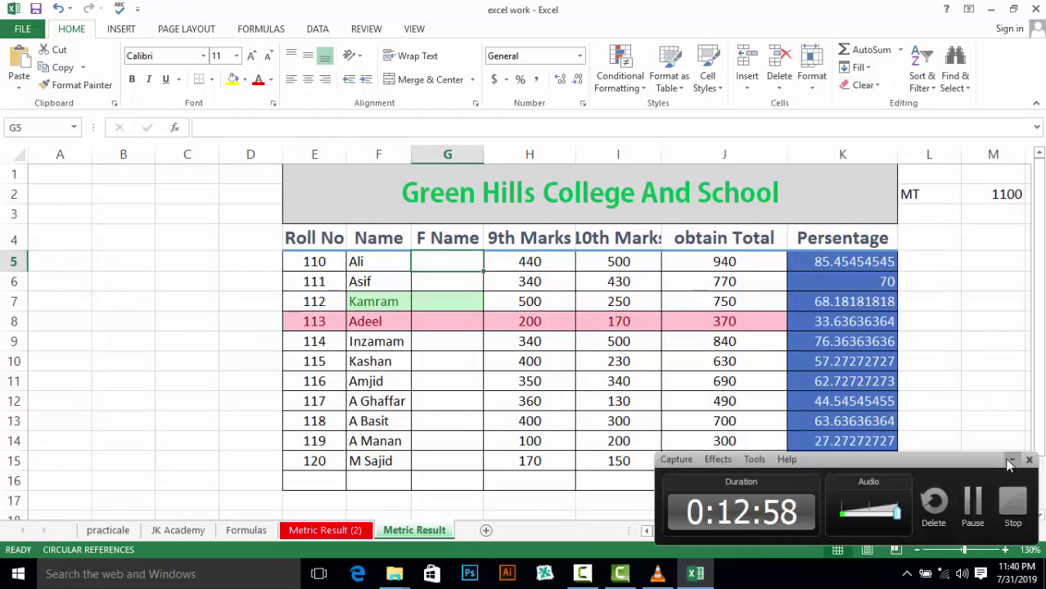
left_click(1010, 461)
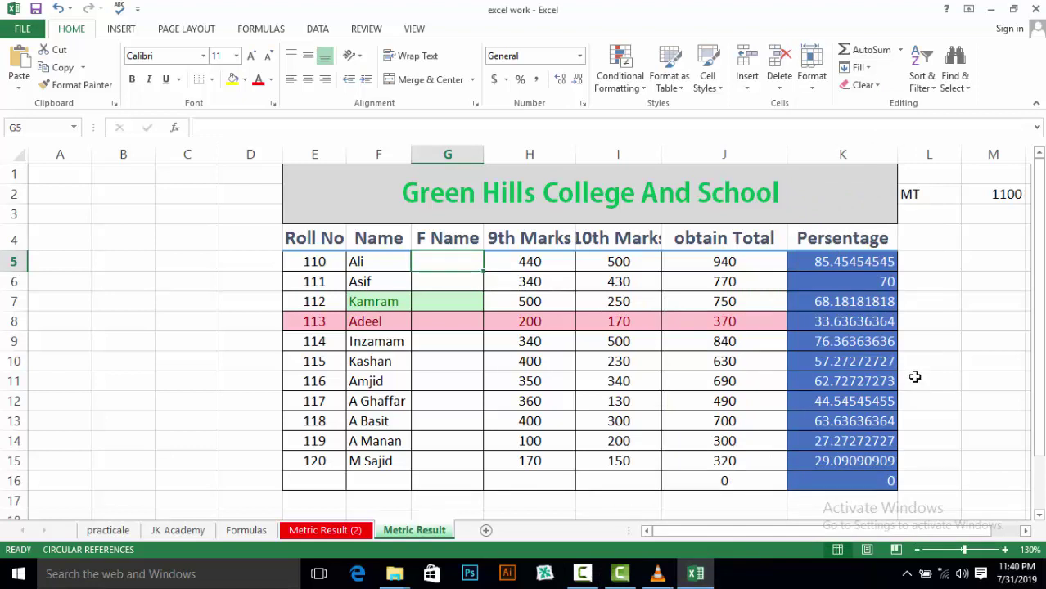
left_click(818, 90)
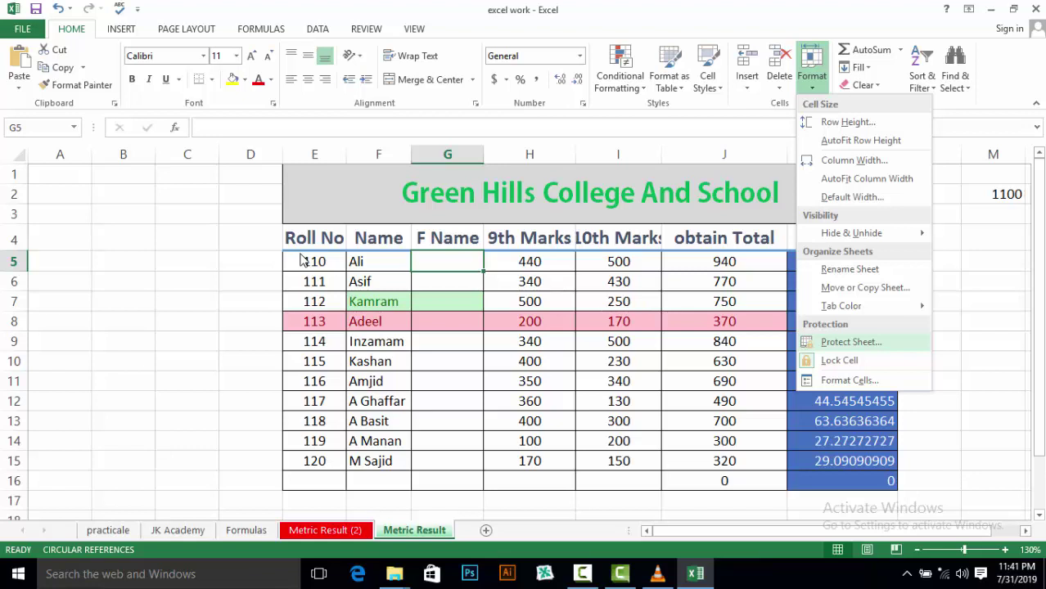
Protect Metric Result with a confirmed password, allowing Format cells, then try selecting F5
left_click(838, 344)
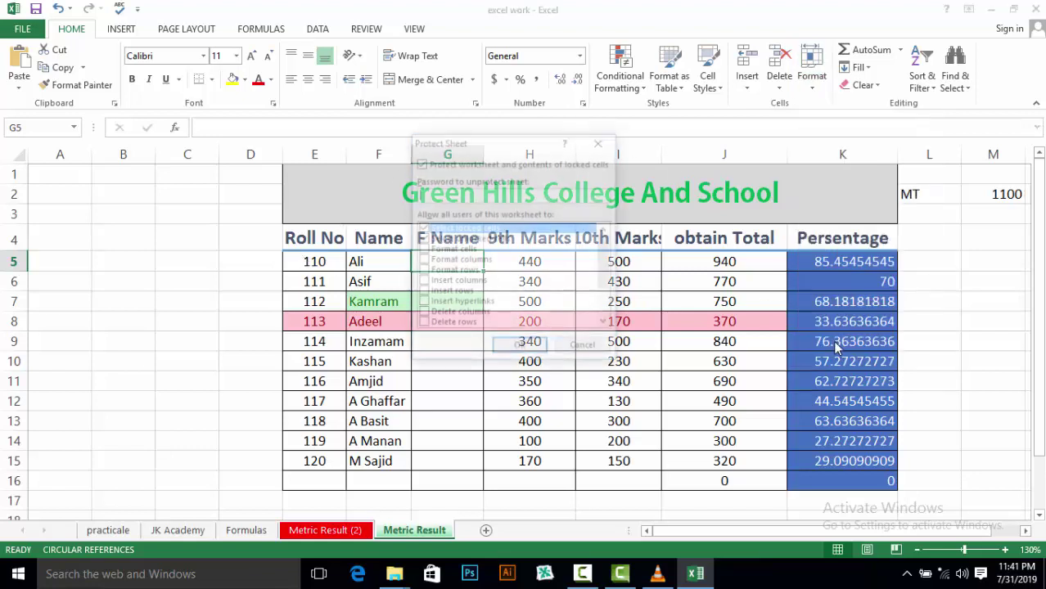
left_click(431, 251)
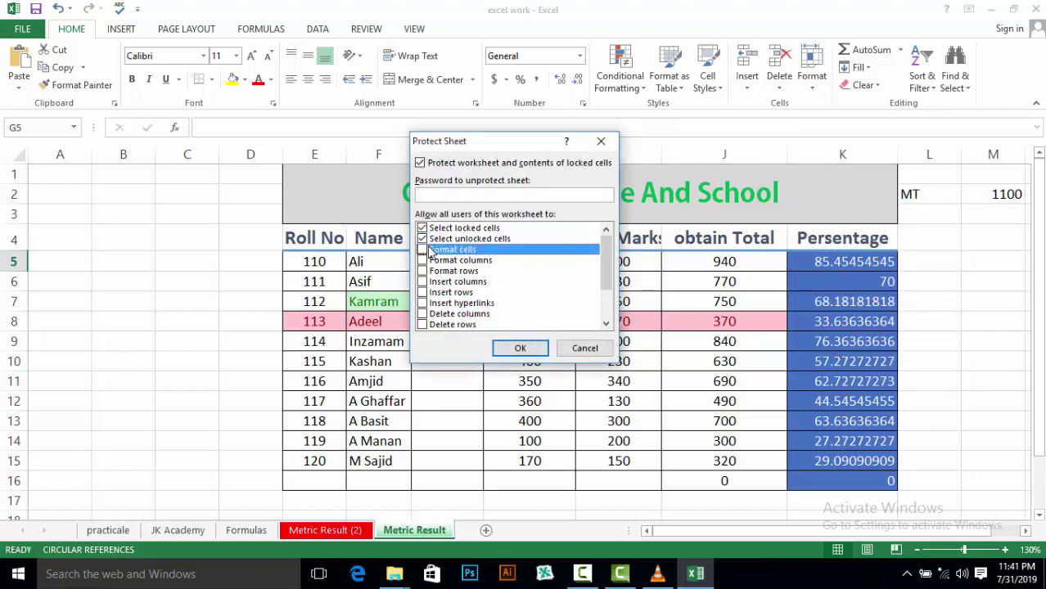
left_click(422, 250)
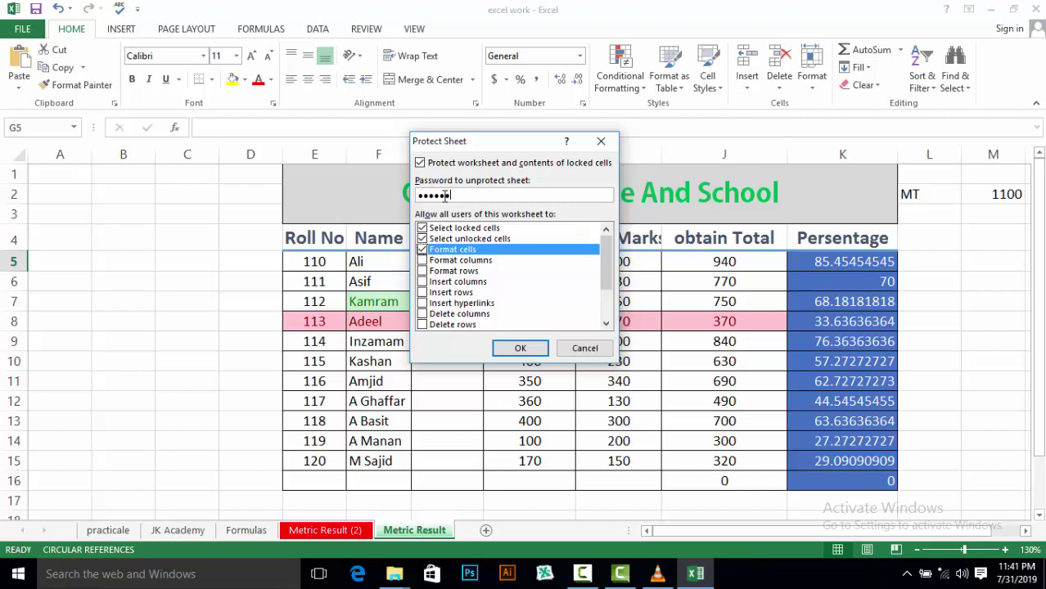
left_click(507, 350)
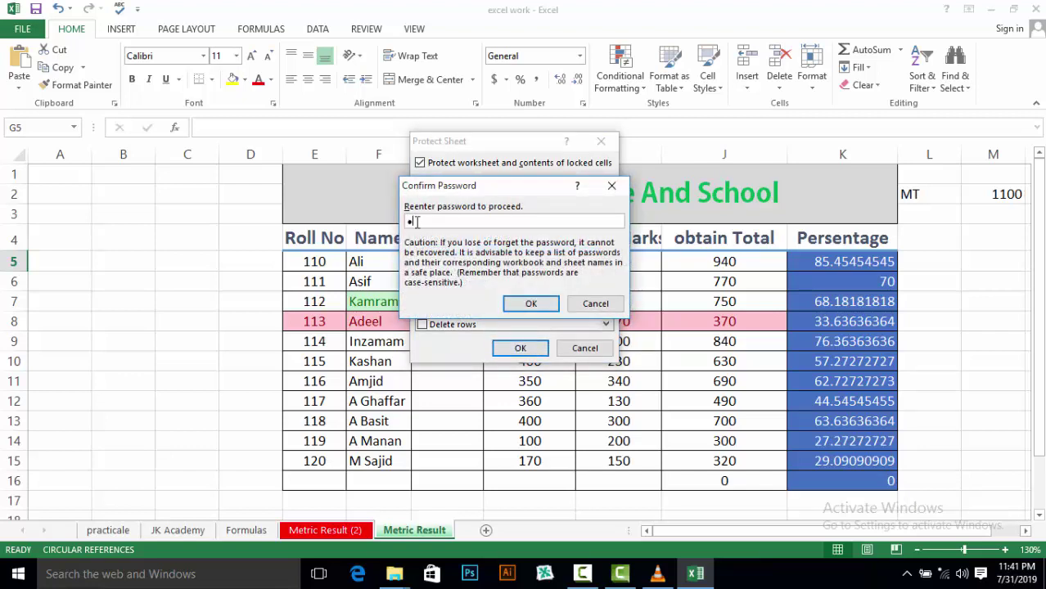
left_click(524, 303)
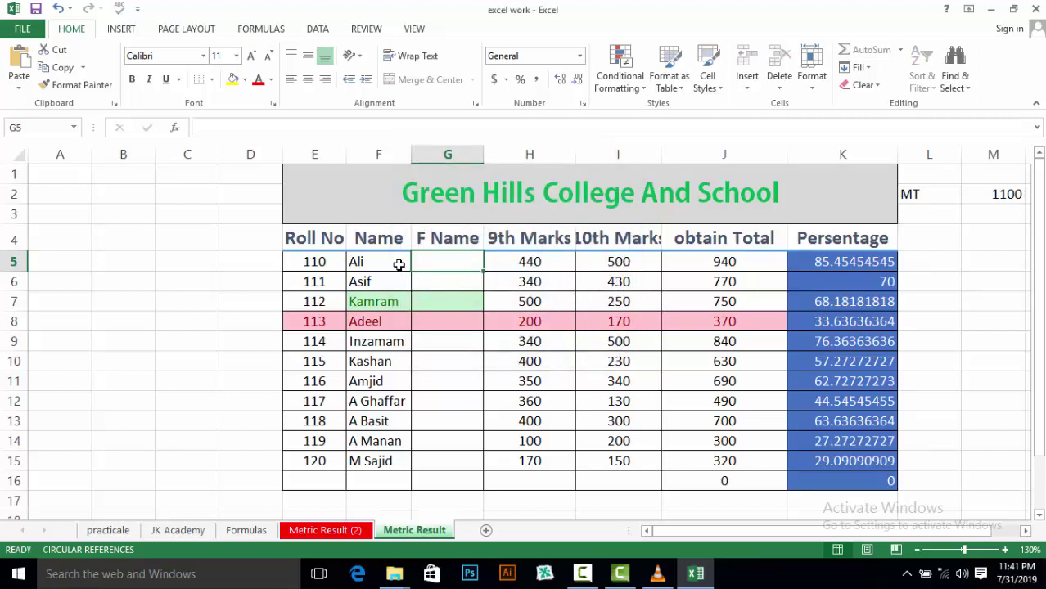
left_click(398, 263)
double_click(399, 263)
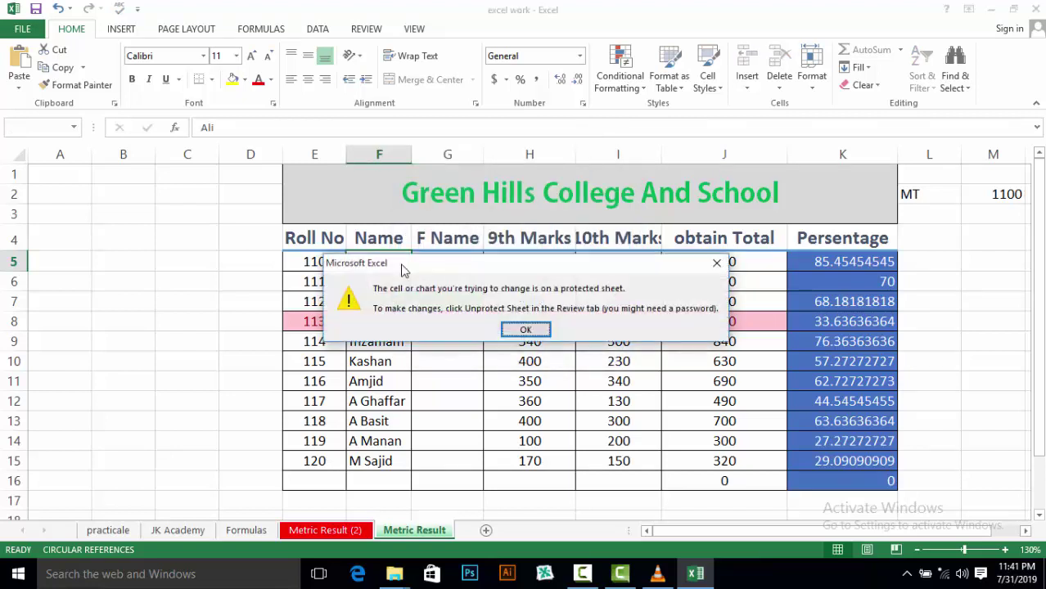
left_click(717, 264)
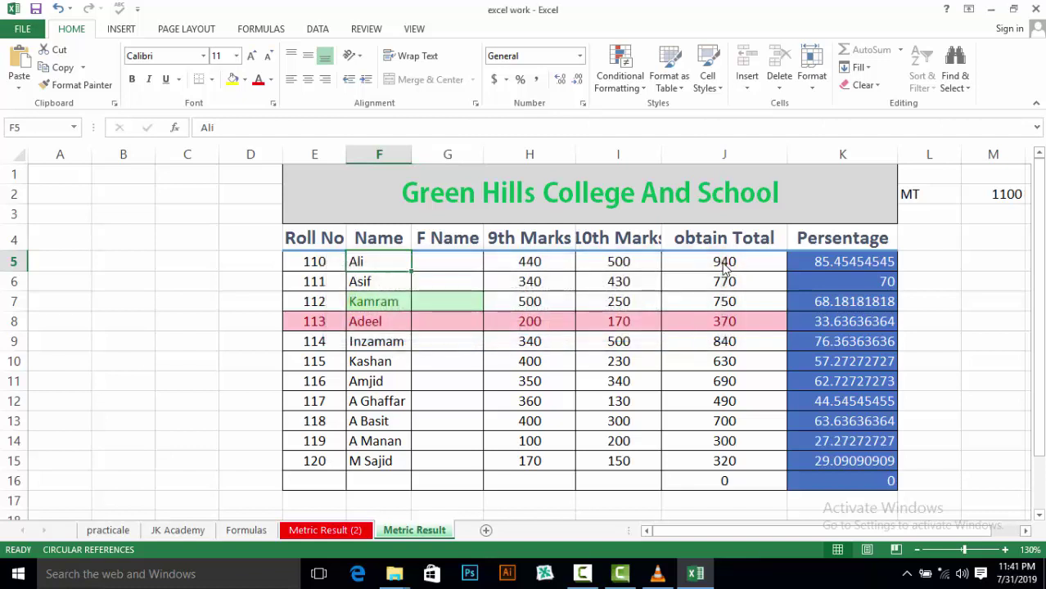
double_click(387, 280)
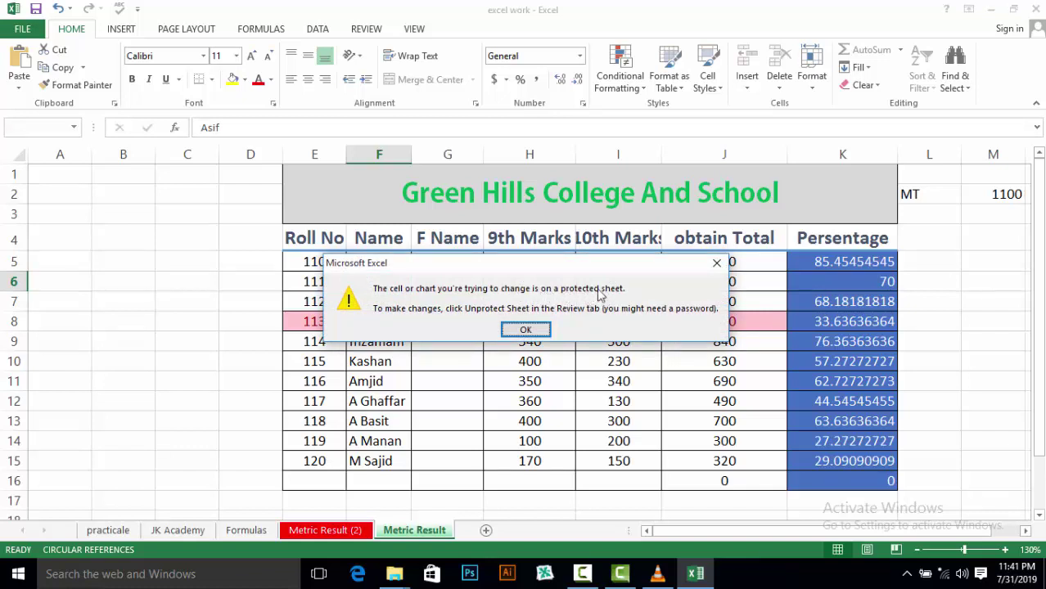
left_click(525, 331)
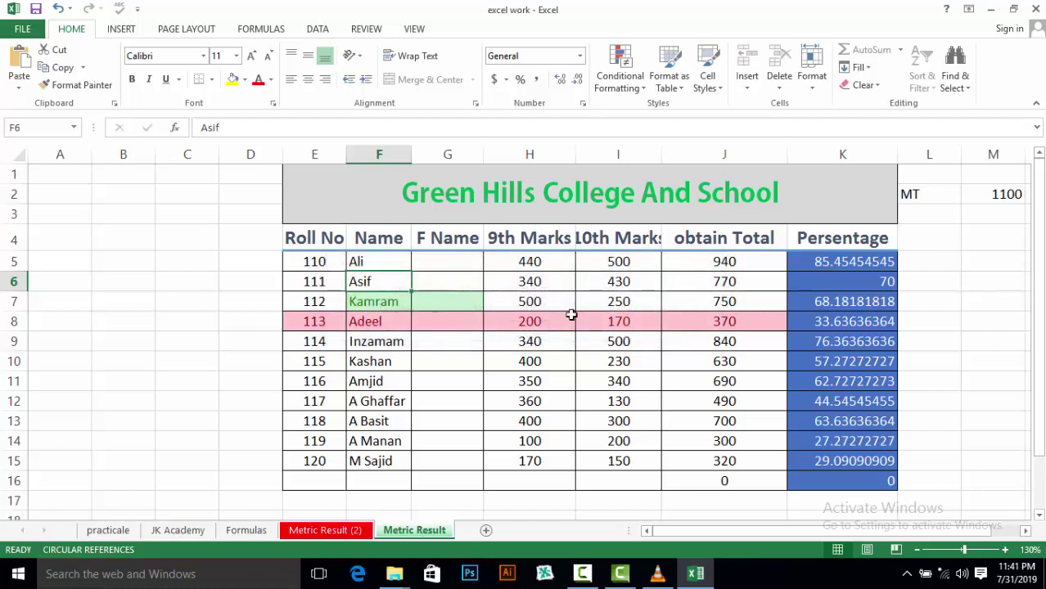
left_click(818, 86)
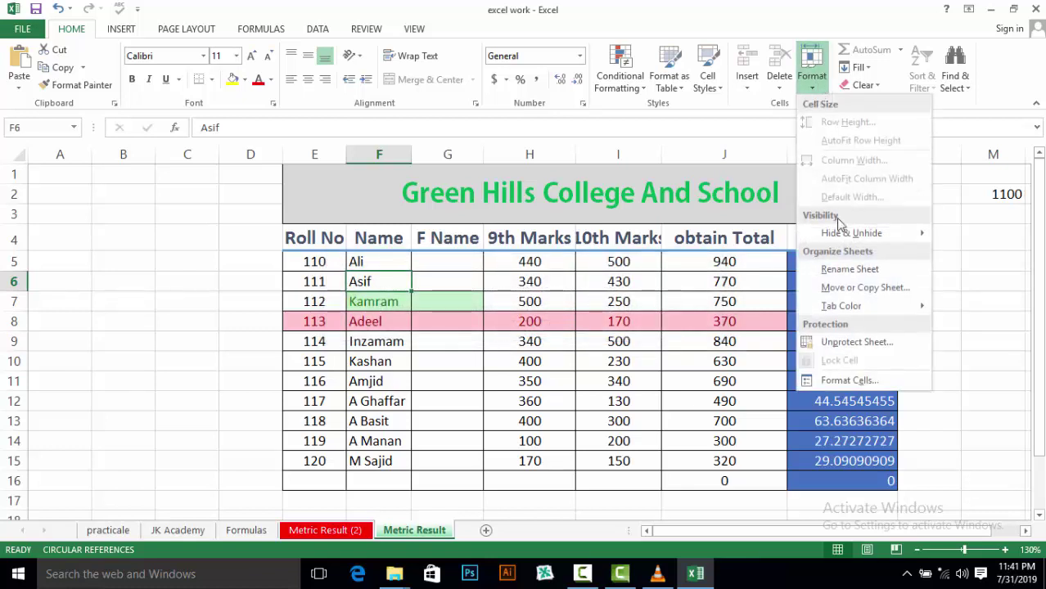
Unprotect Metric Result by entering its password, then select F5
left_click(855, 344)
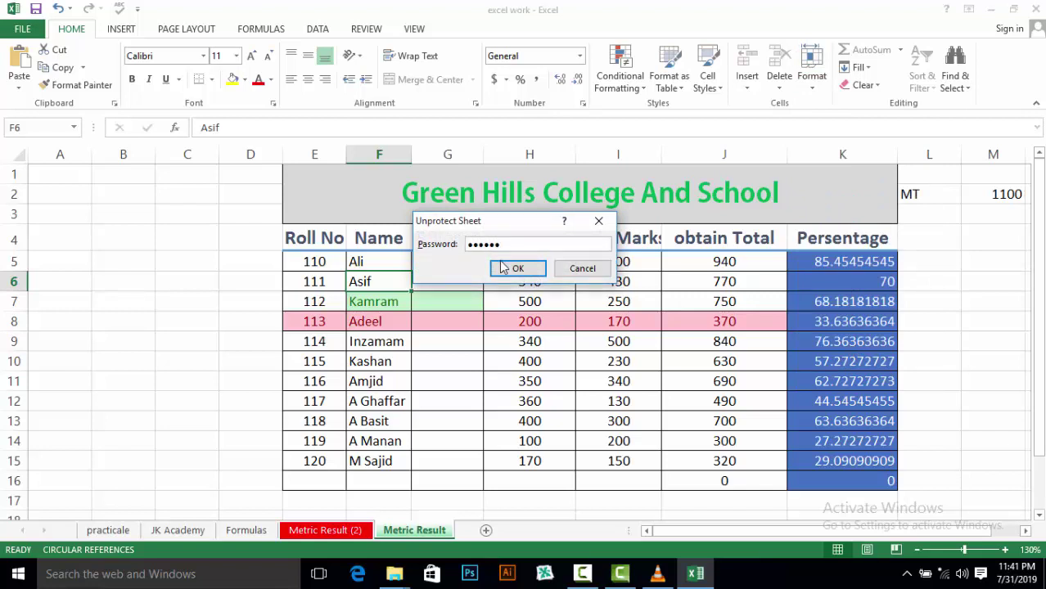
left_click(507, 268)
left_click(396, 266)
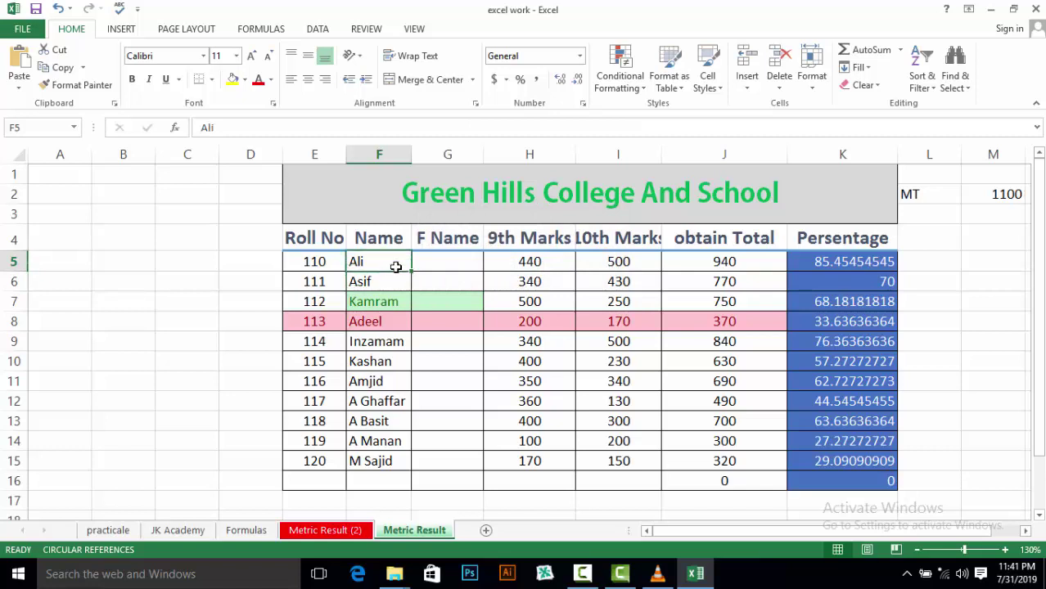
double_click(394, 267)
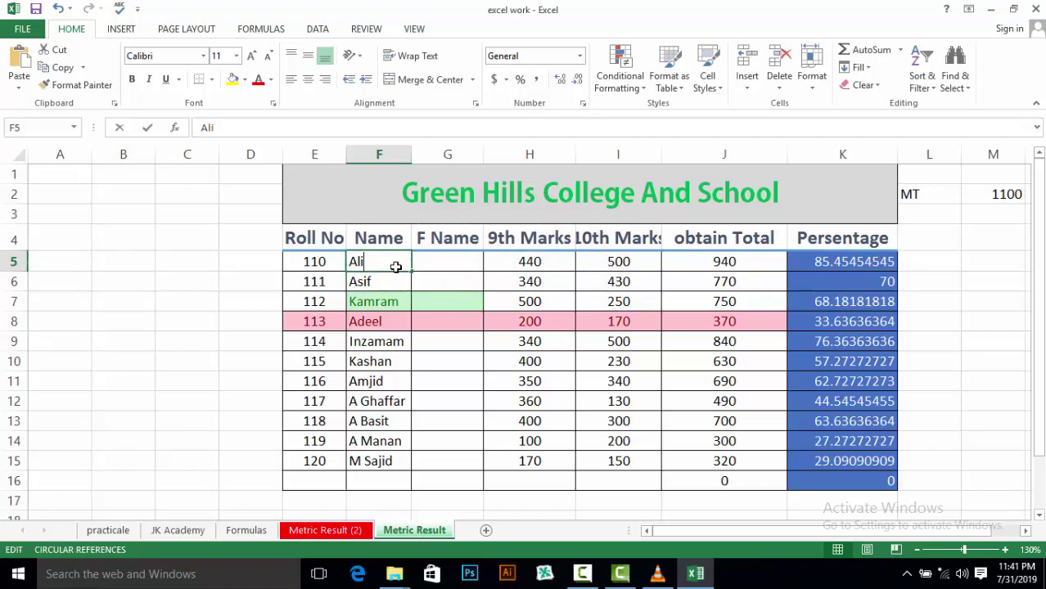
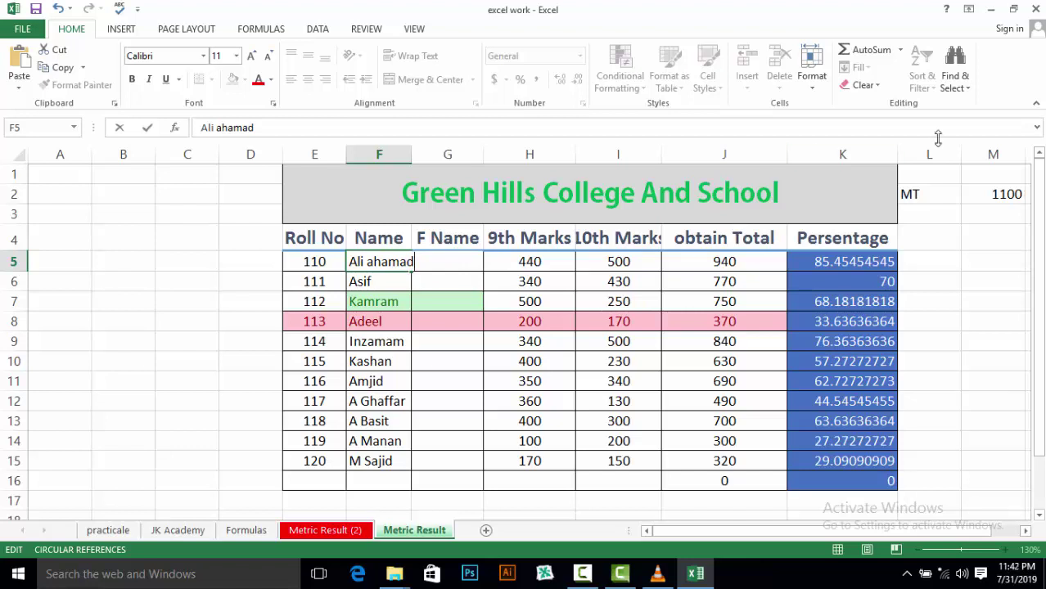
left_click(812, 69)
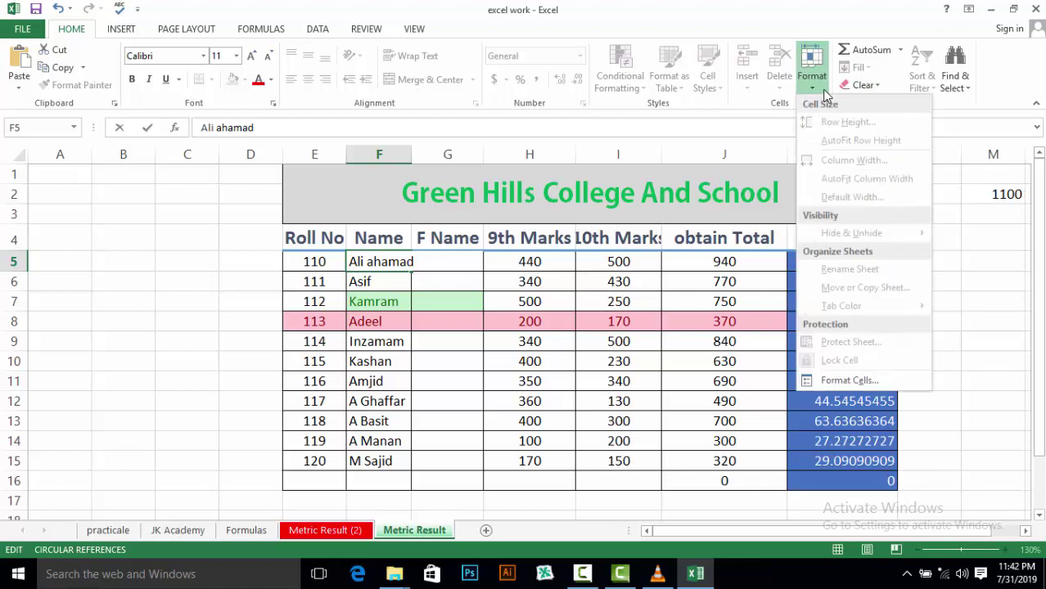
left_click(951, 259)
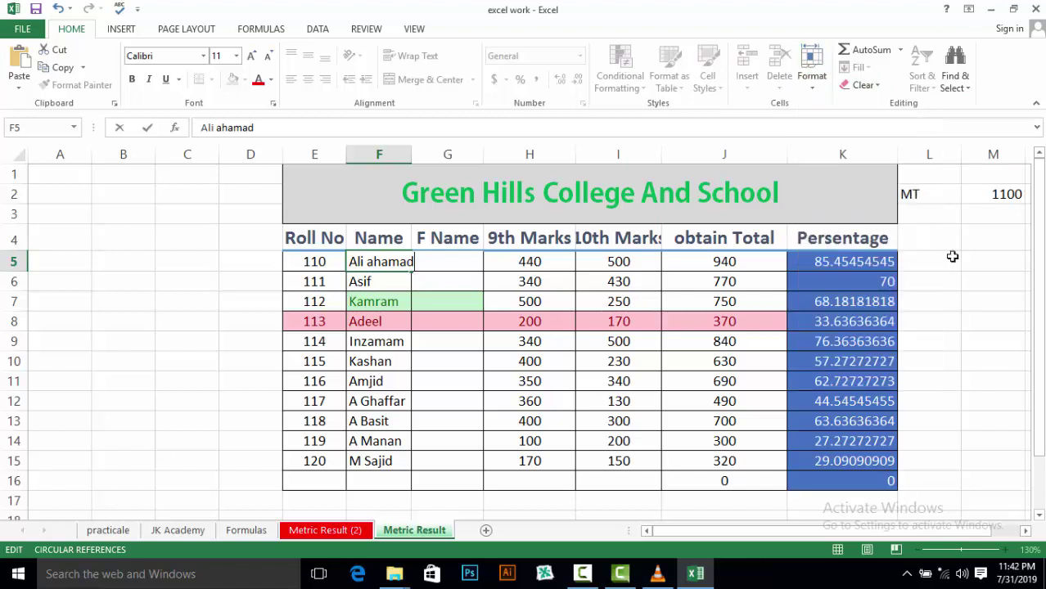
left_click(814, 92)
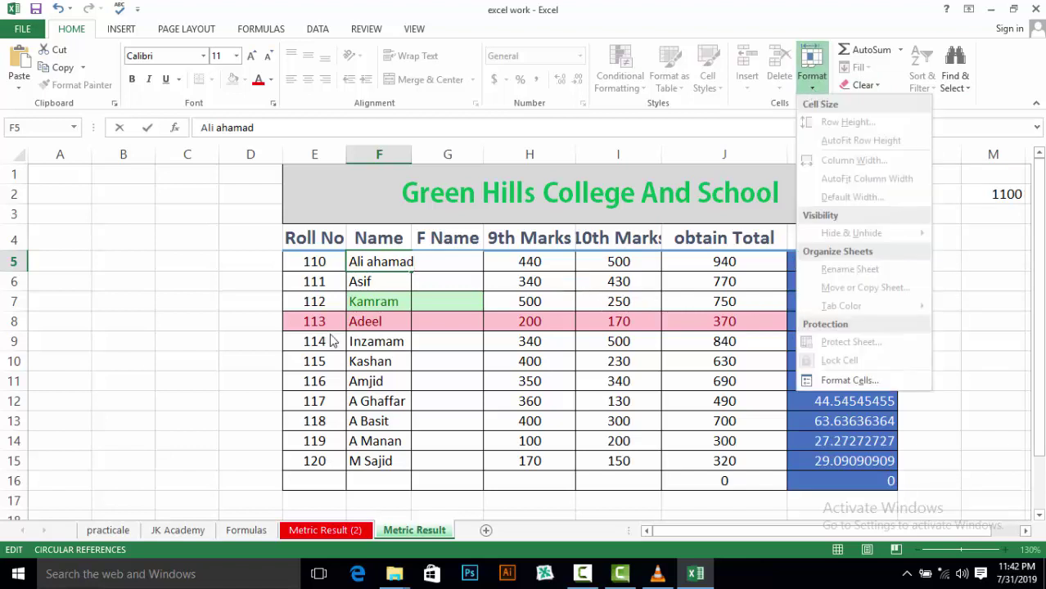
left_click(264, 369)
left_click(488, 358)
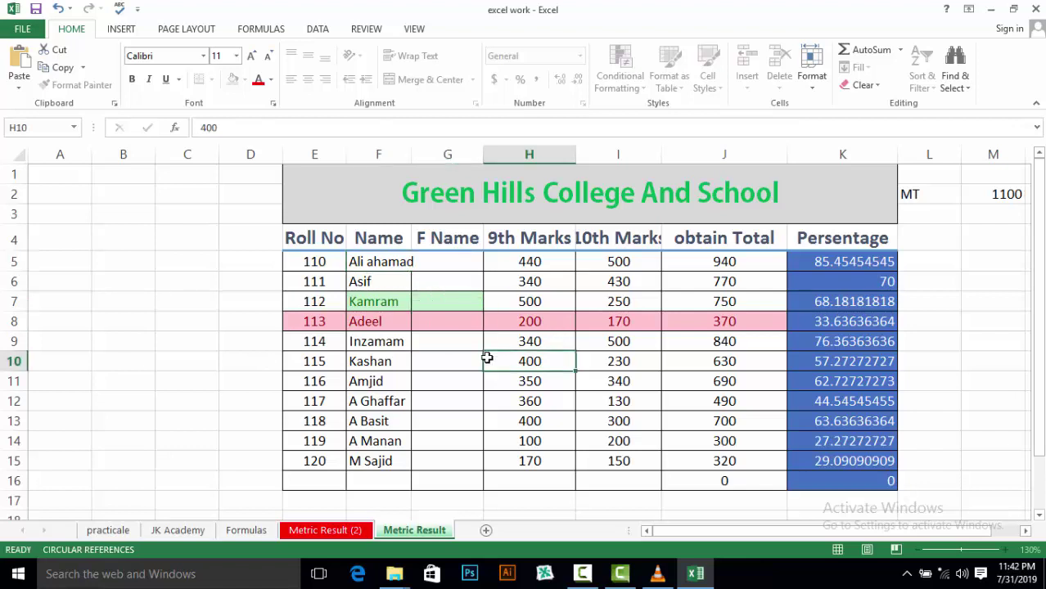
left_click(812, 78)
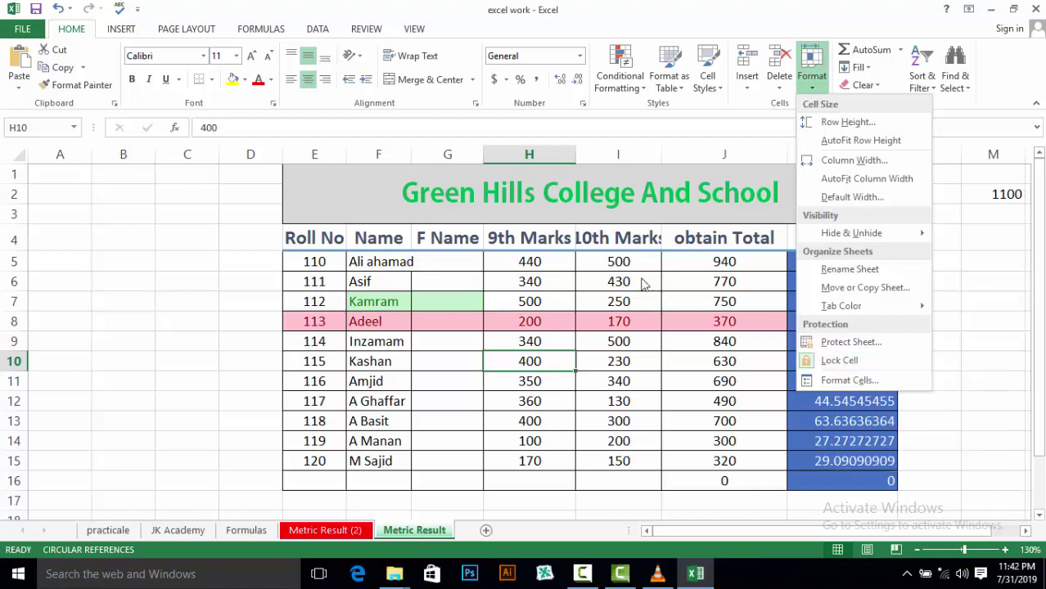
left_click(444, 283)
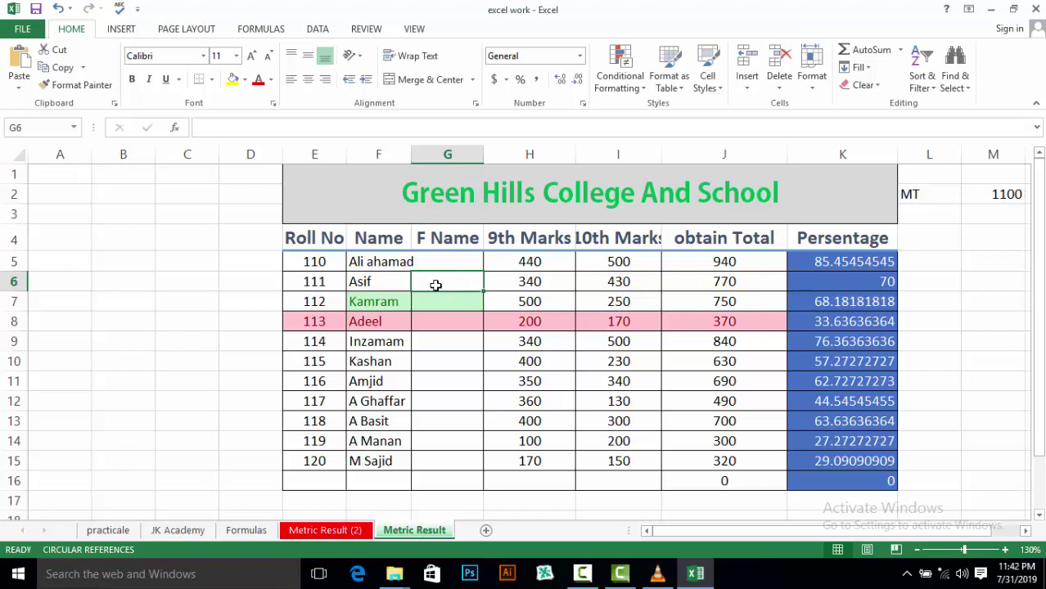
Open Format Cells for G6 and view its Alignment, Font, Border, Fill and Protection tabs
left_click(809, 82)
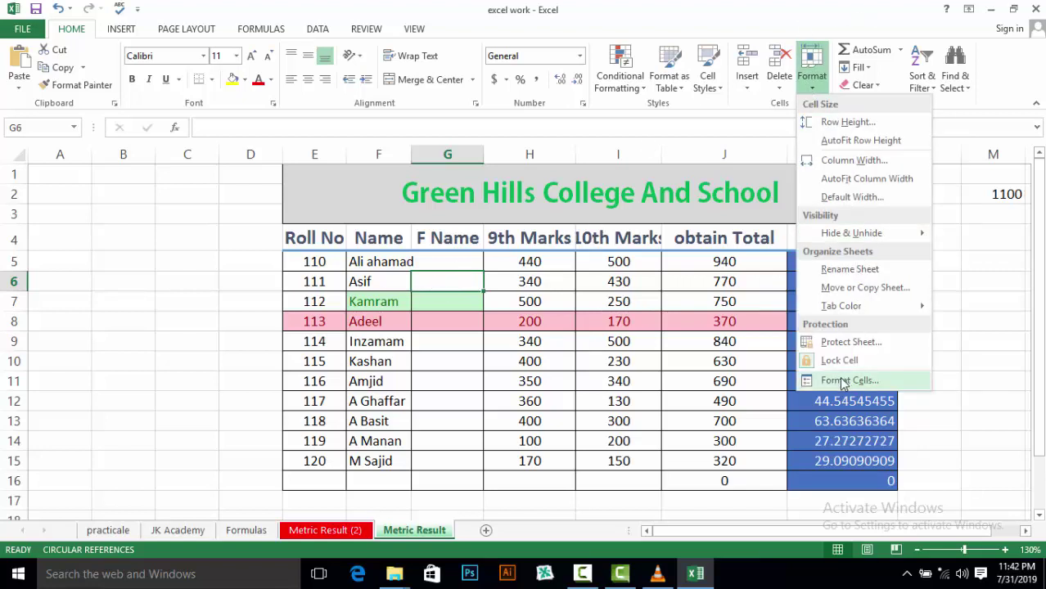
left_click(843, 381)
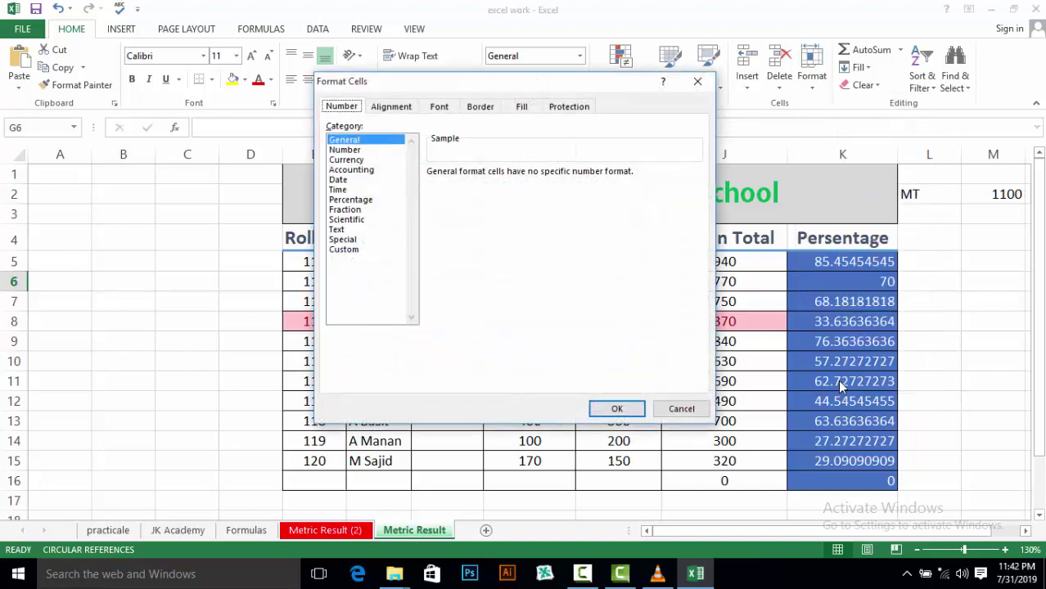
left_click_drag(493, 83, 764, 159)
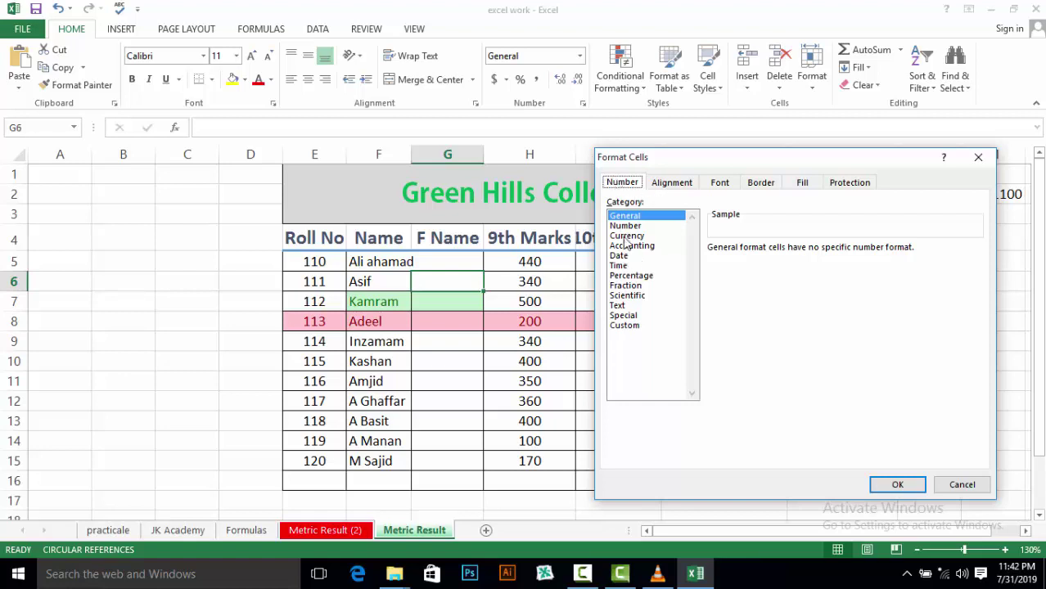
left_click(675, 185)
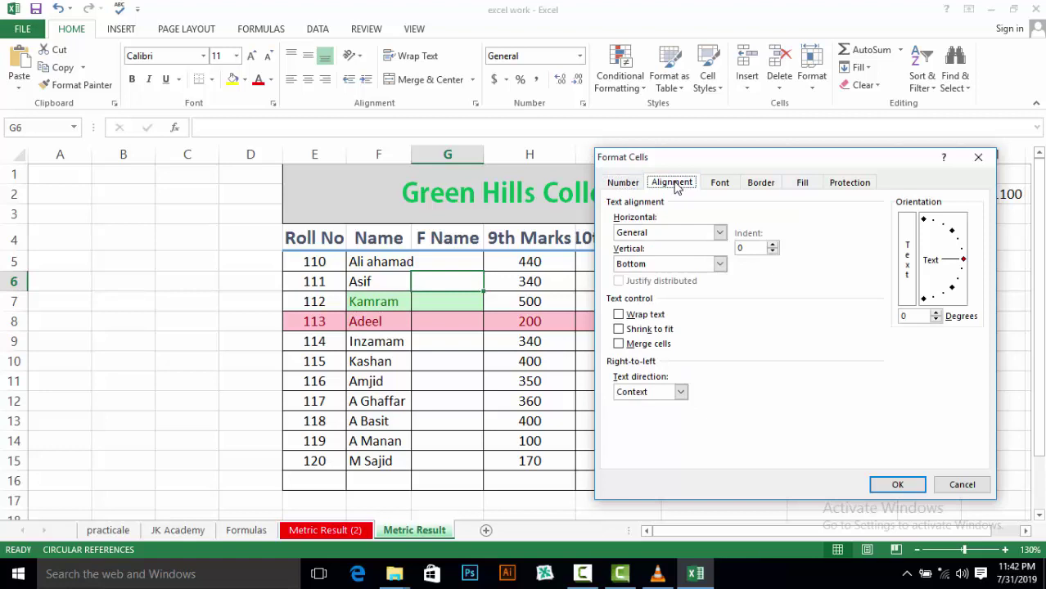
left_click(719, 233)
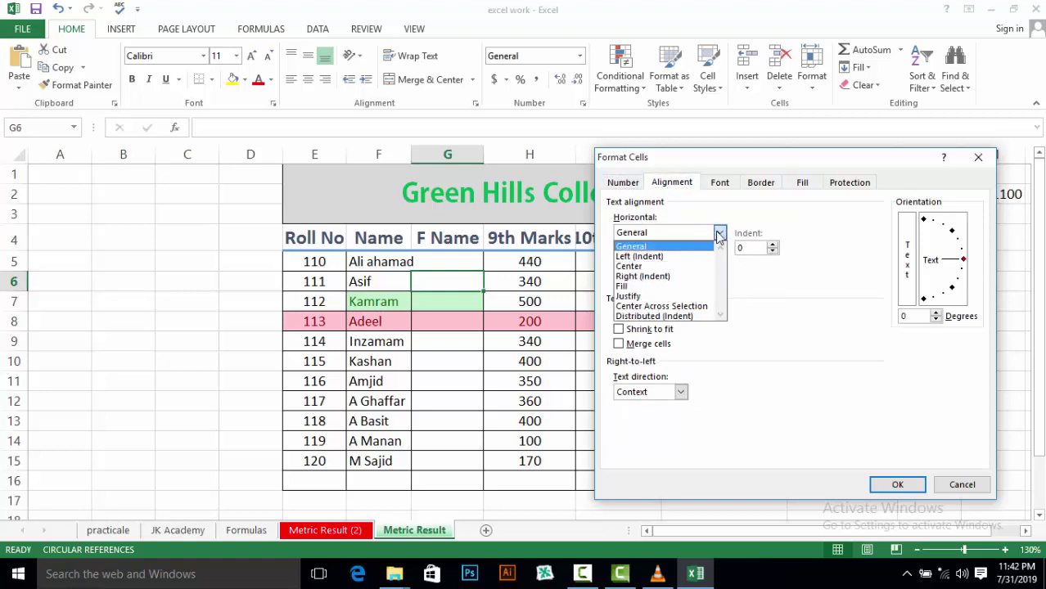
left_click(718, 235)
left_click(717, 182)
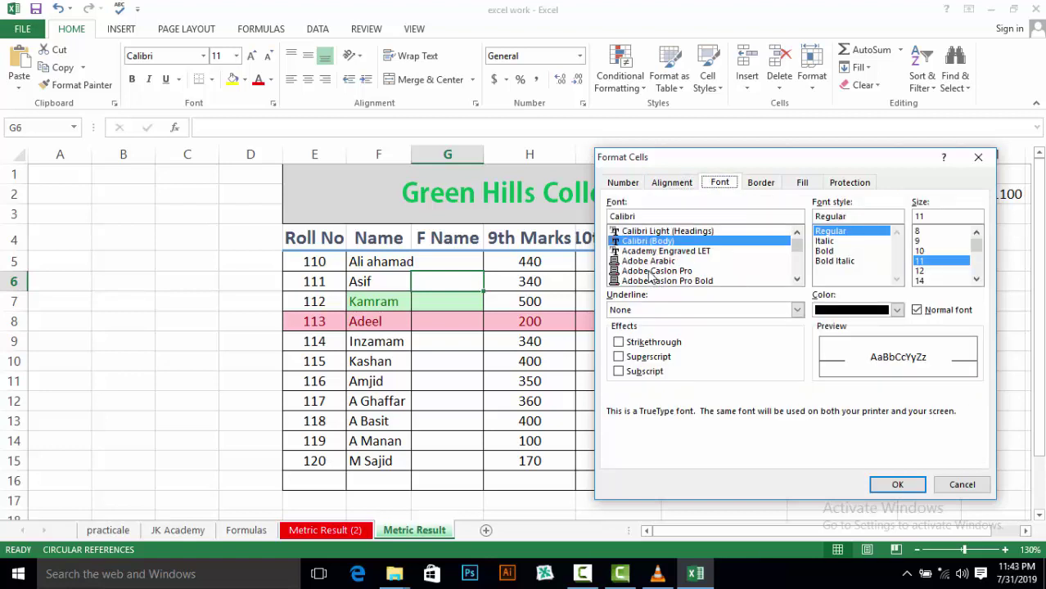
left_click(762, 183)
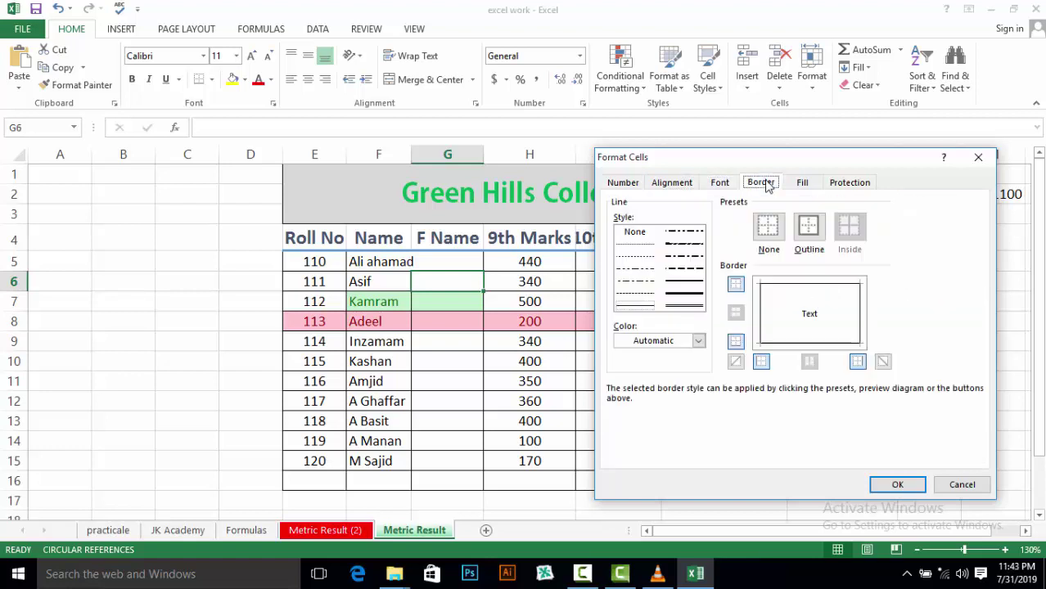
left_click(815, 187)
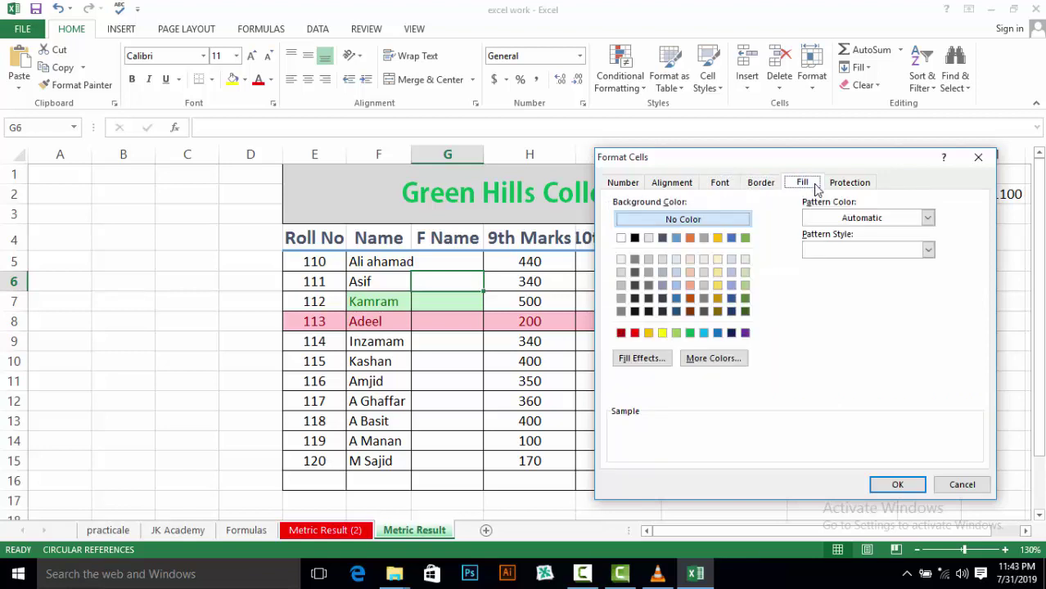
left_click(835, 187)
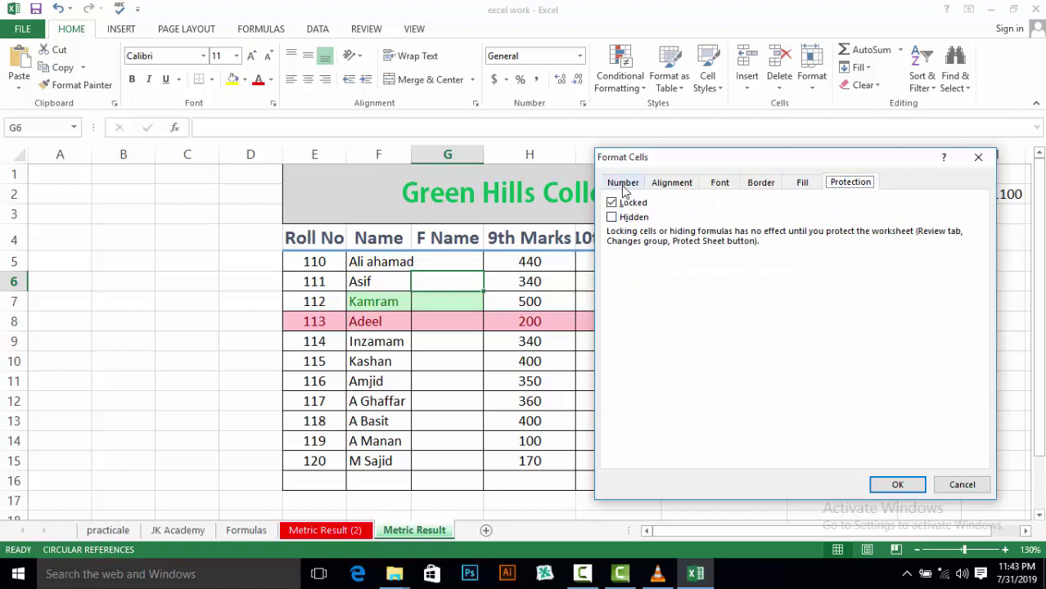
Go back to the Number tab, drag the Format Cells dialog aside, and cancel it unchanged
left_click(623, 188)
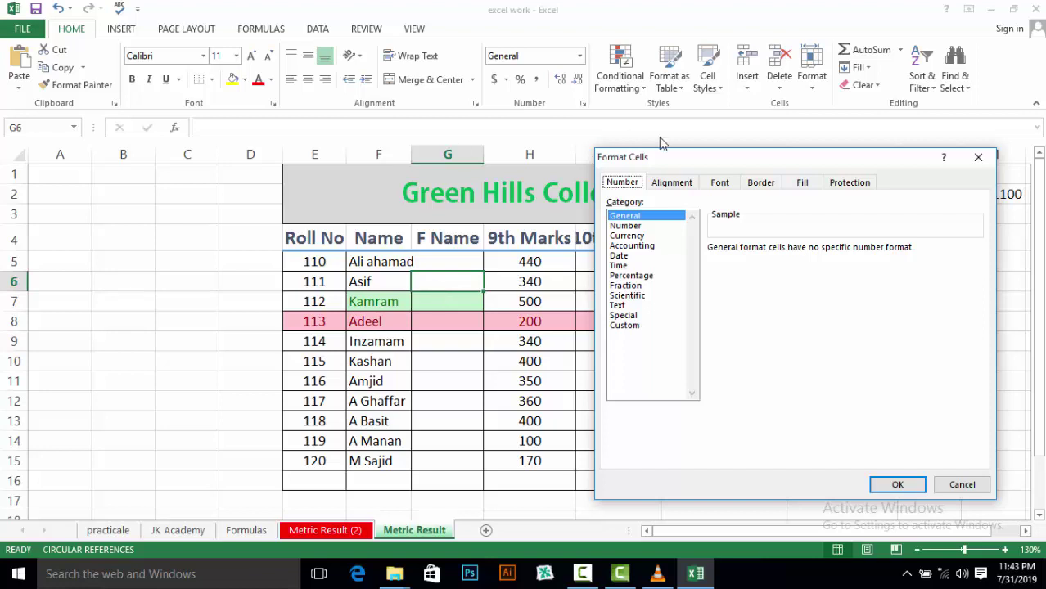
left_click_drag(642, 163, 185, 209)
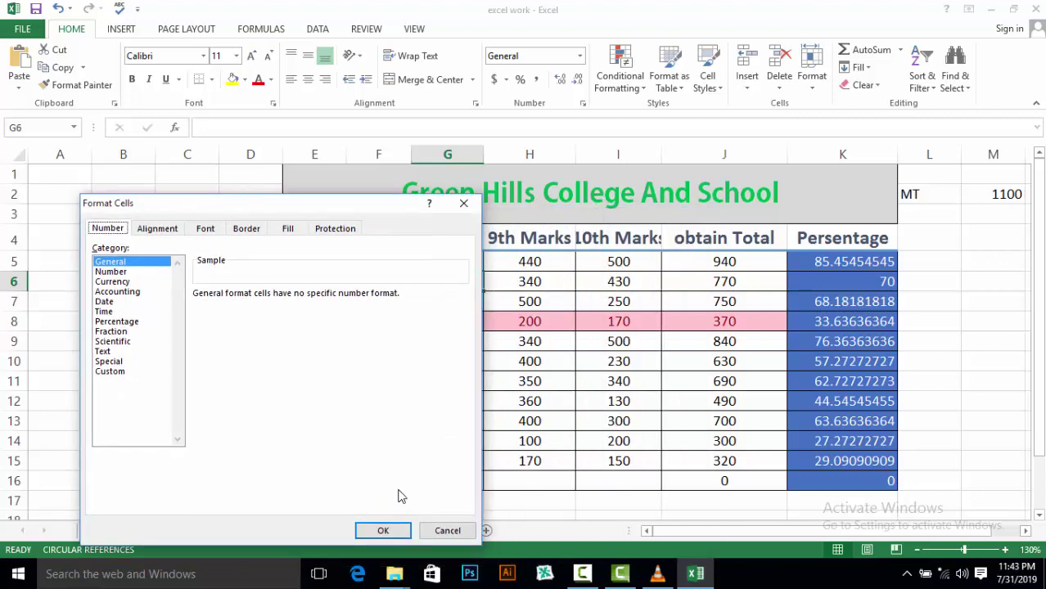
left_click(447, 531)
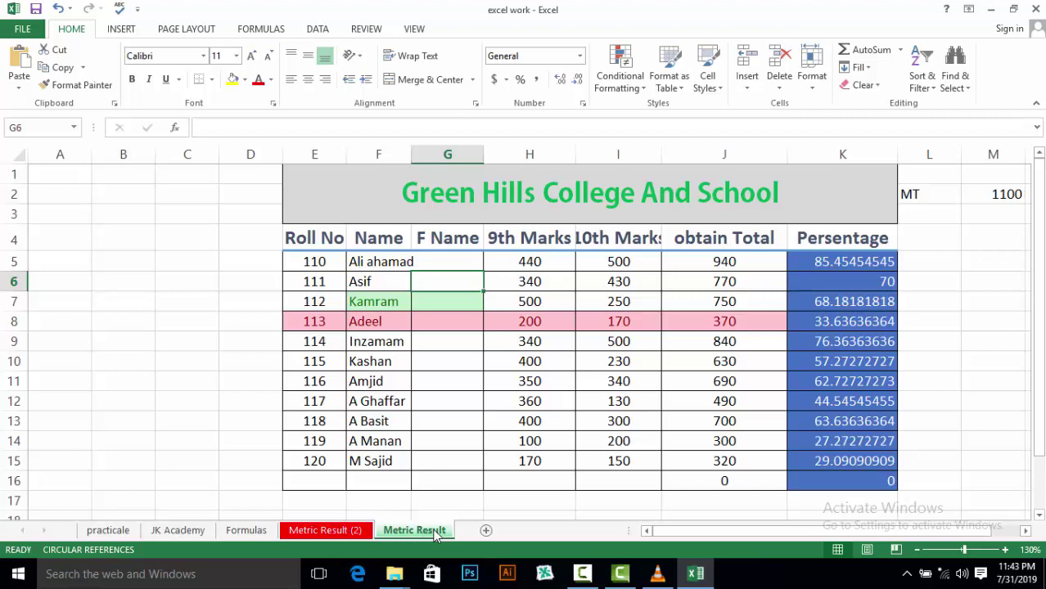
Bring Camtasia Studio to the front and drag the Camtasia Recorder toolbar up-left
left_click(619, 576)
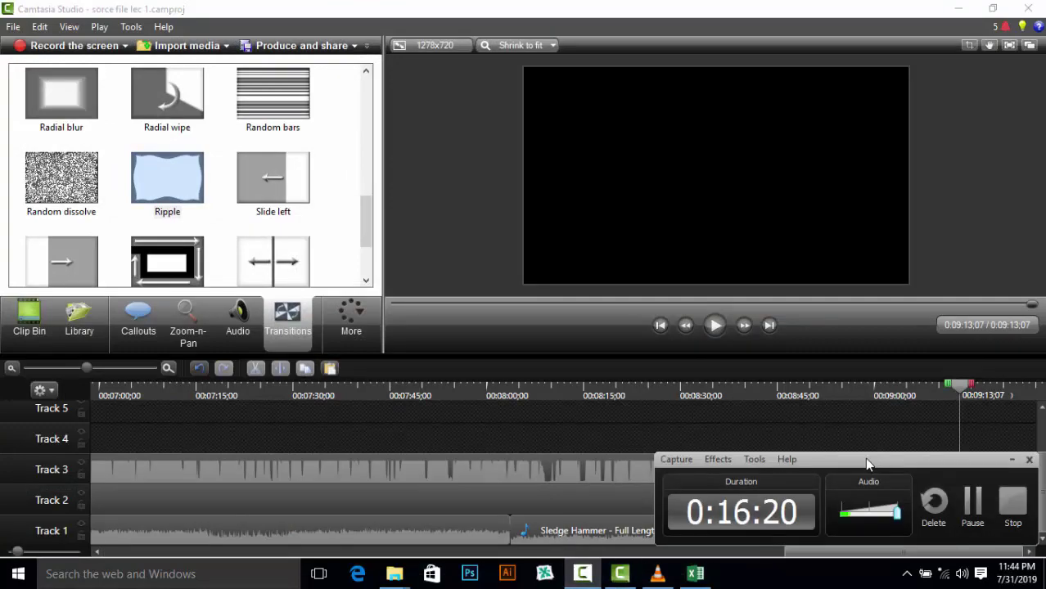
left_click_drag(870, 460, 661, 446)
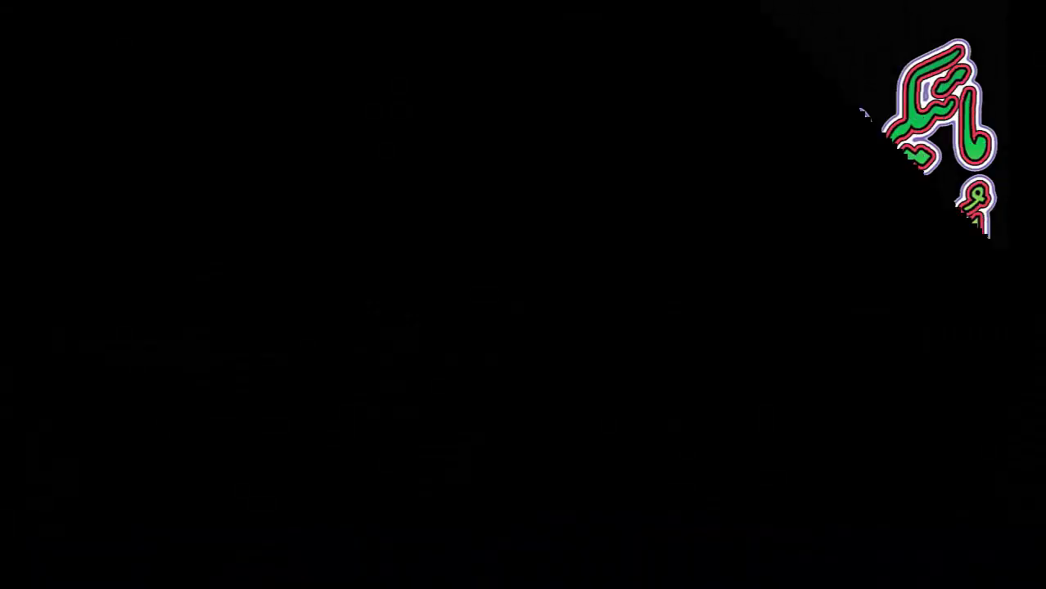